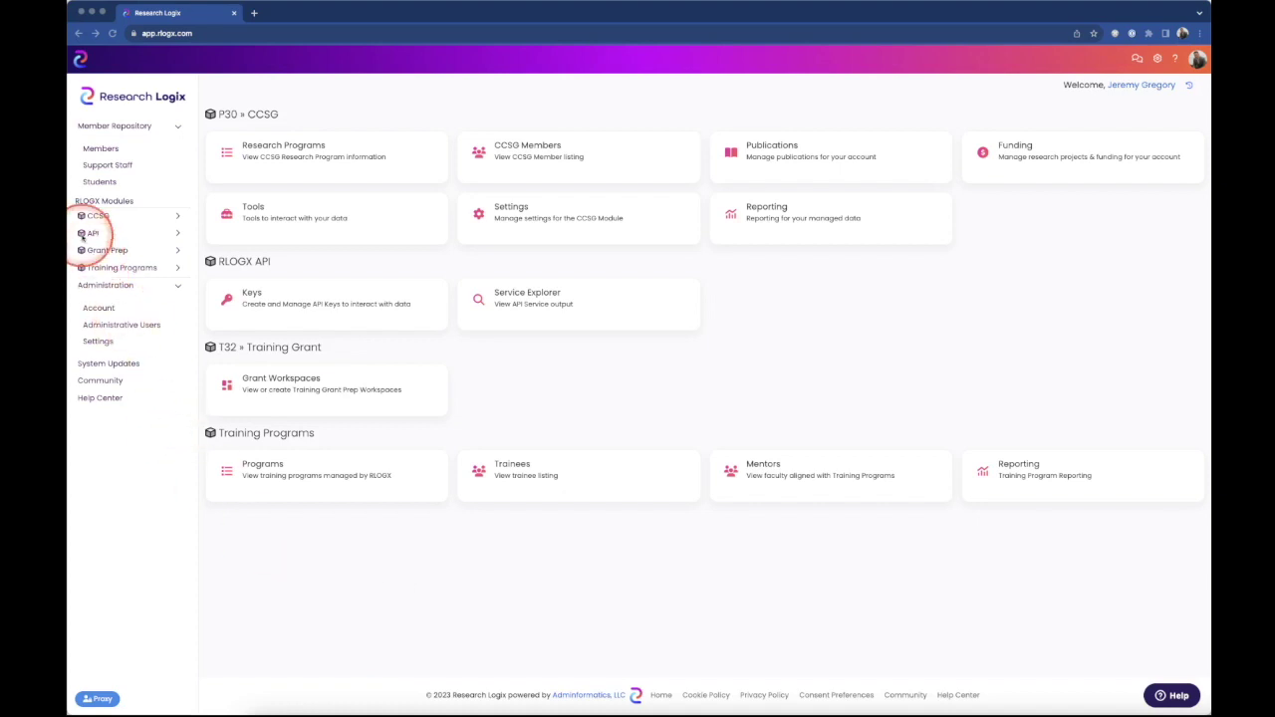
- Open the Create New Form dialog from CCSG Membership's Manage Forms list
click(253, 216)
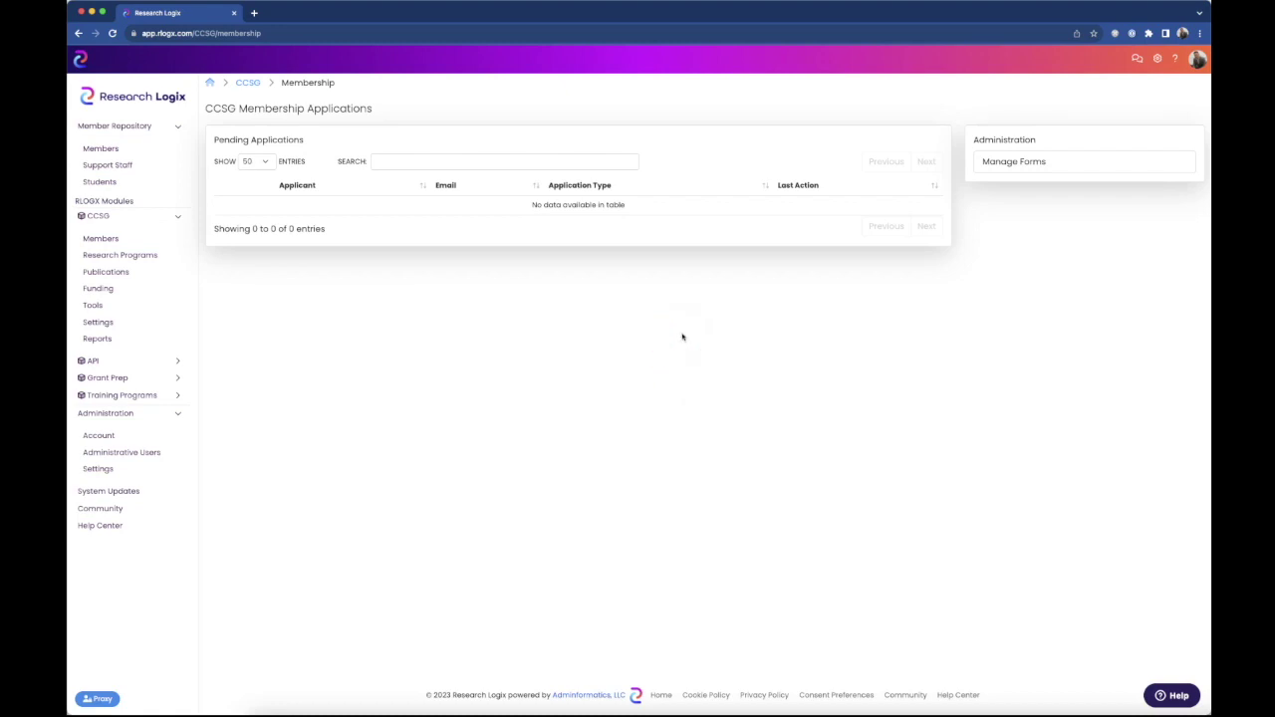
click(1023, 166)
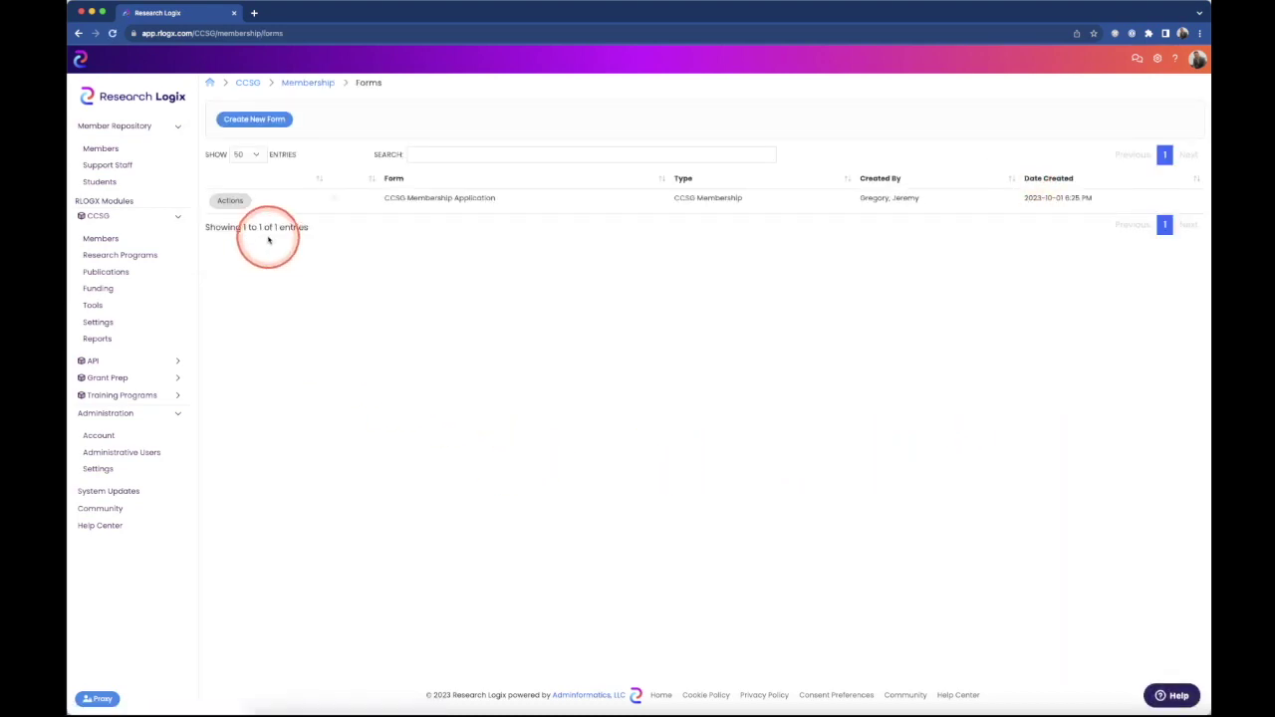
click(254, 120)
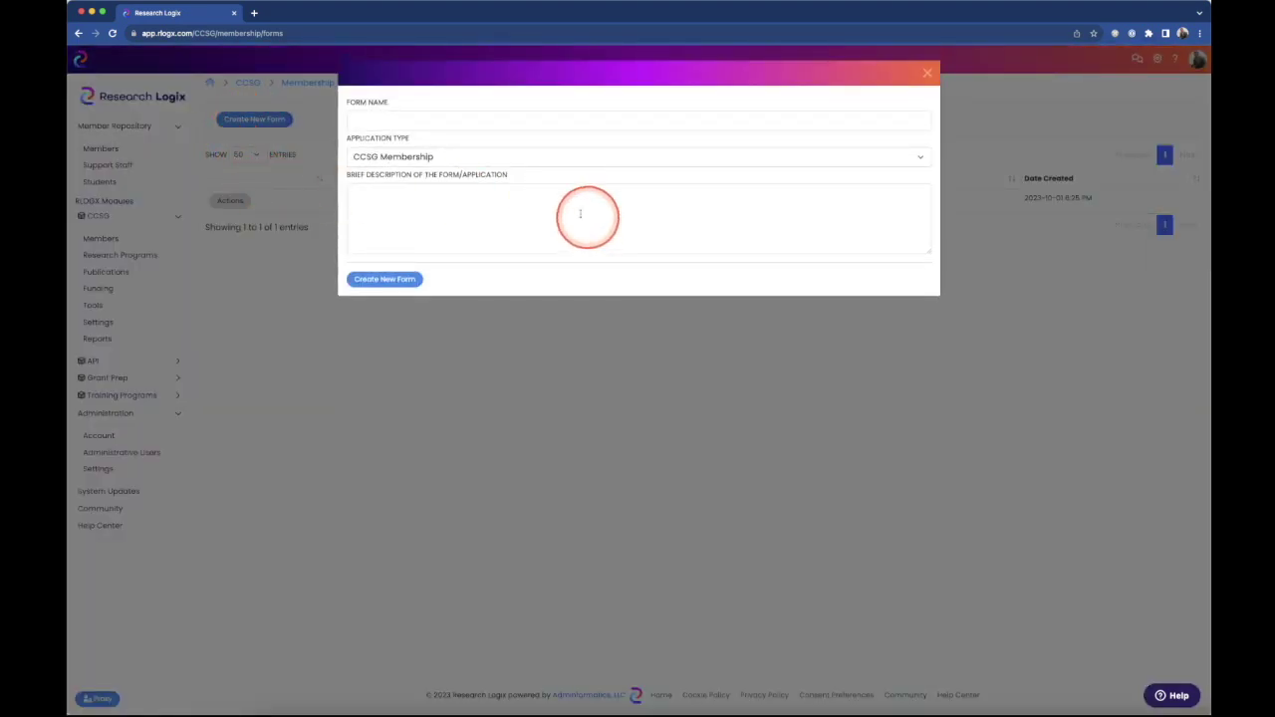
- Inspect the Form Name, Application Type and Description fields, then dismiss the dialog unsaved
click(369, 121)
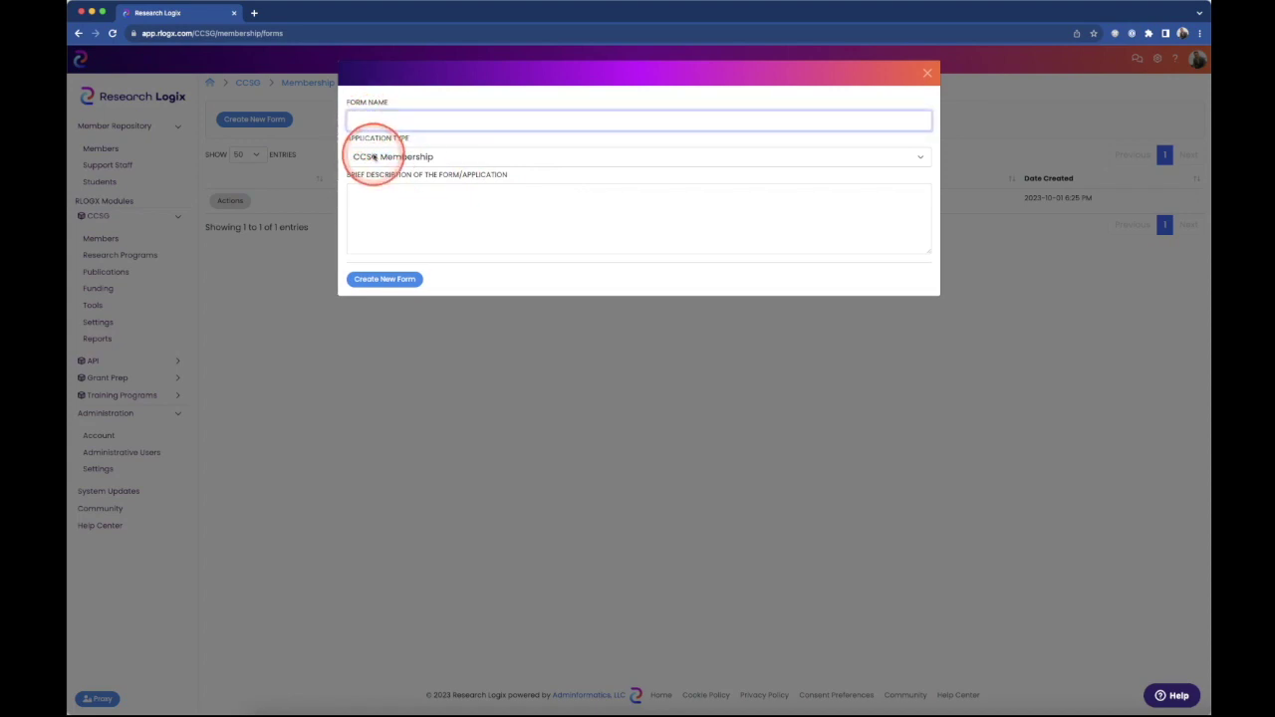
click(370, 156)
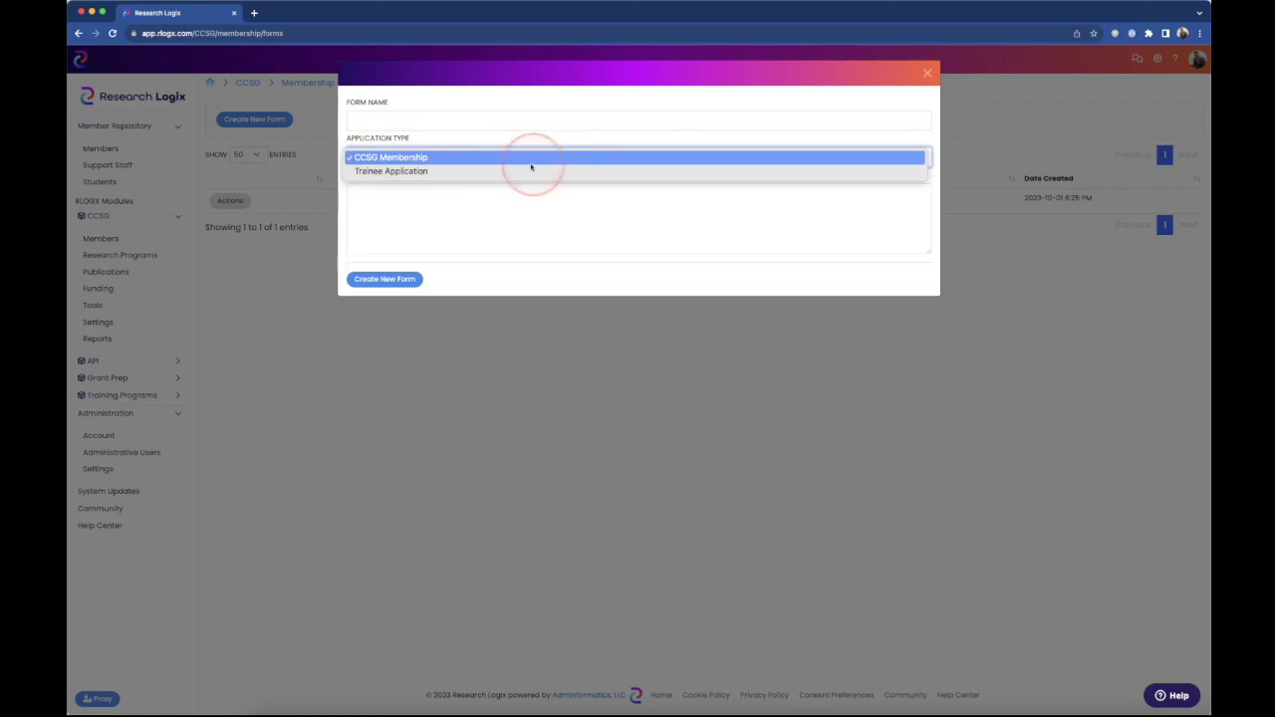
click(431, 187)
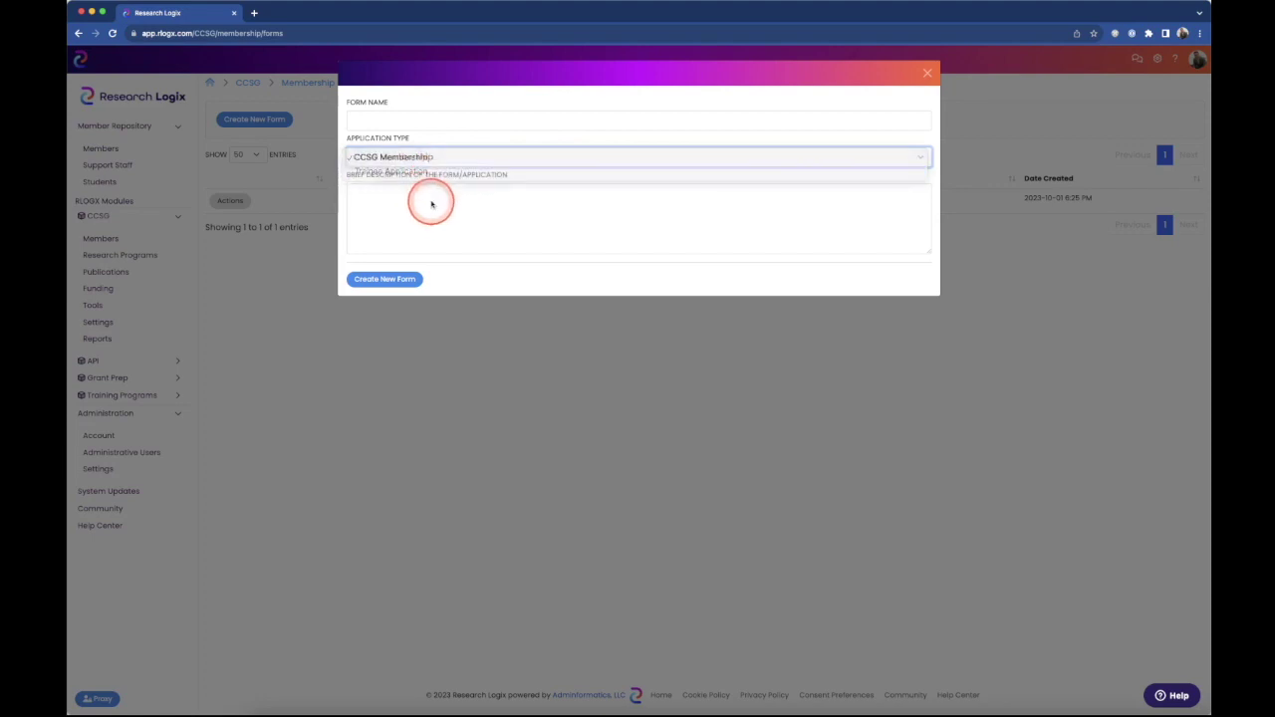
click(379, 209)
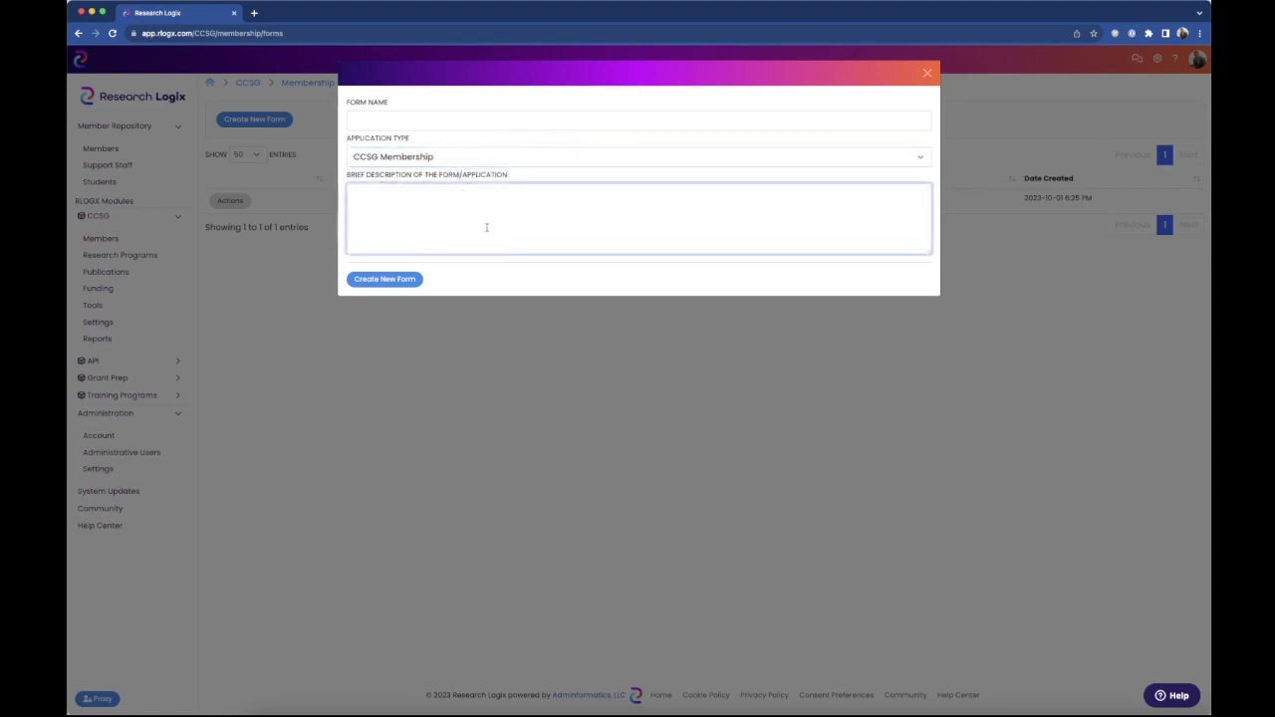
click(473, 216)
click(929, 73)
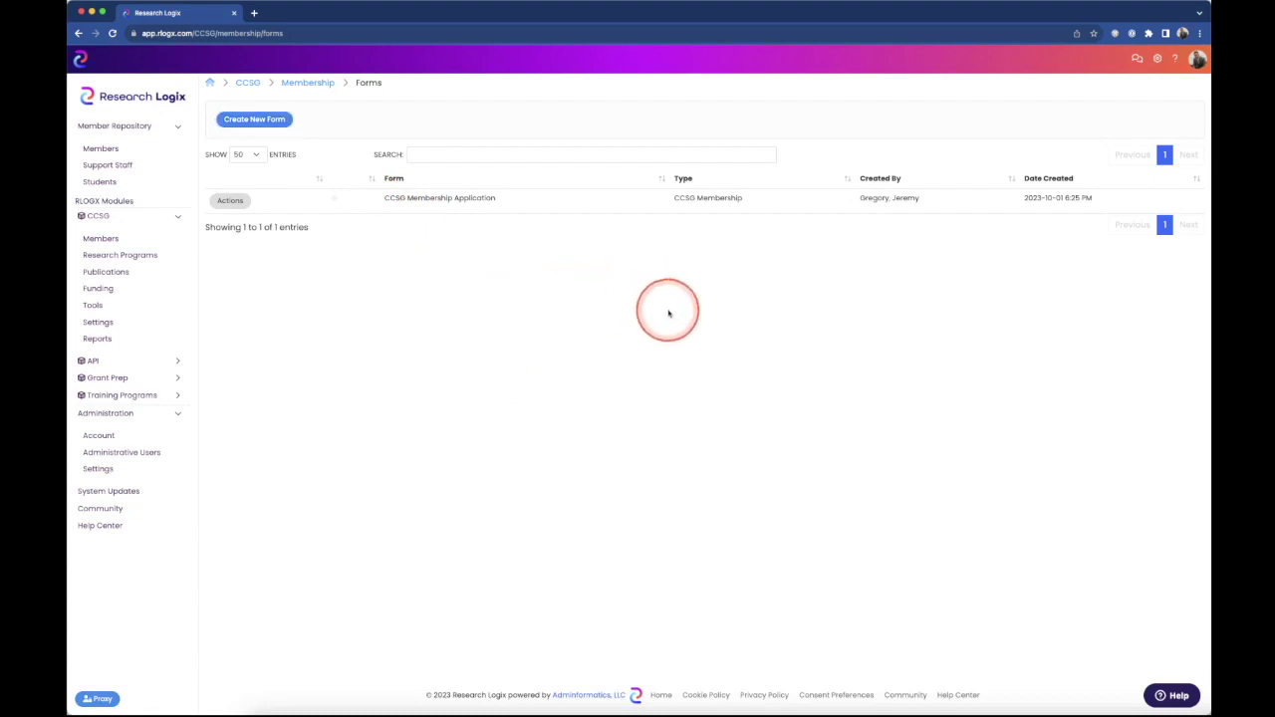
- Open the Information page of CCSG Membership Application and review its name and description
click(235, 201)
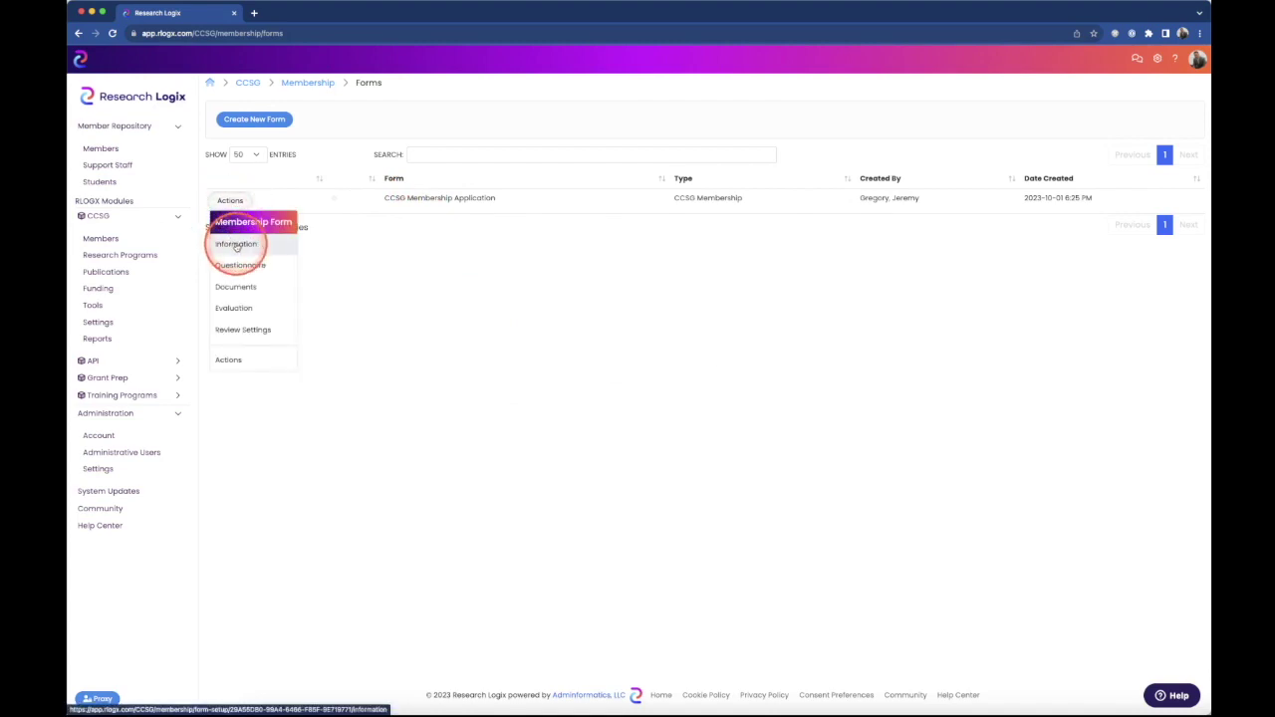
click(236, 245)
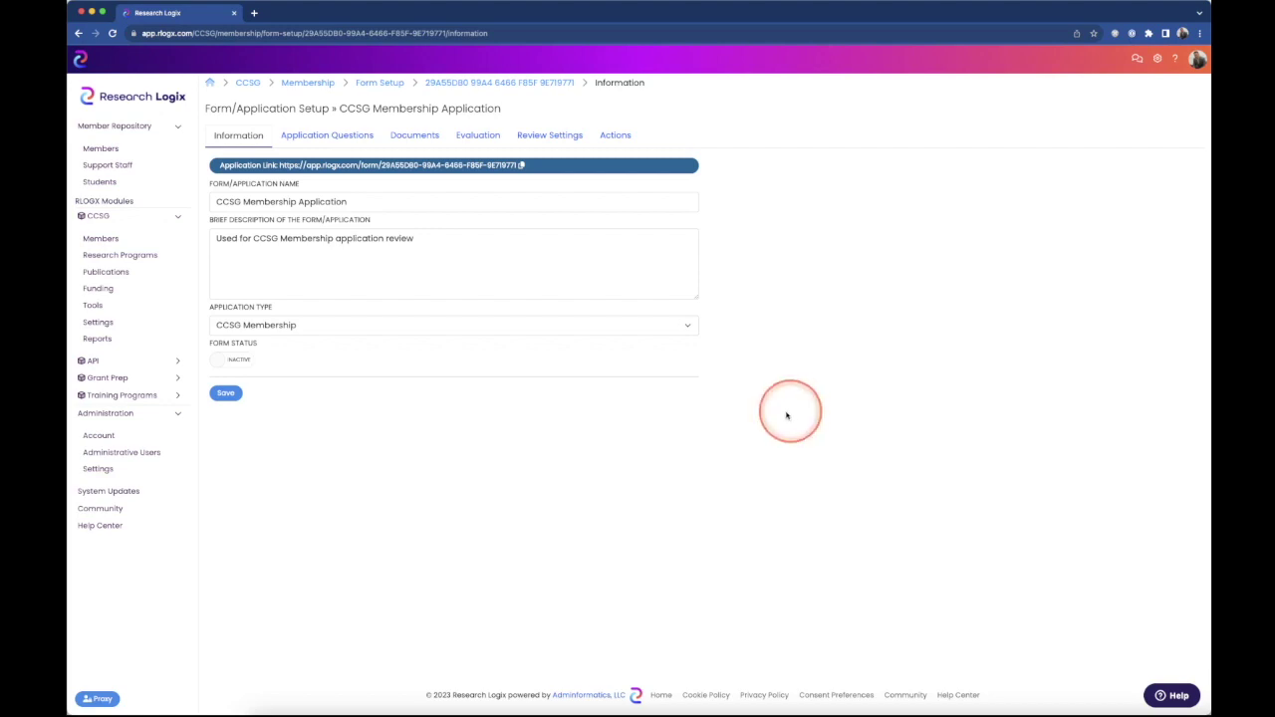
click(361, 202)
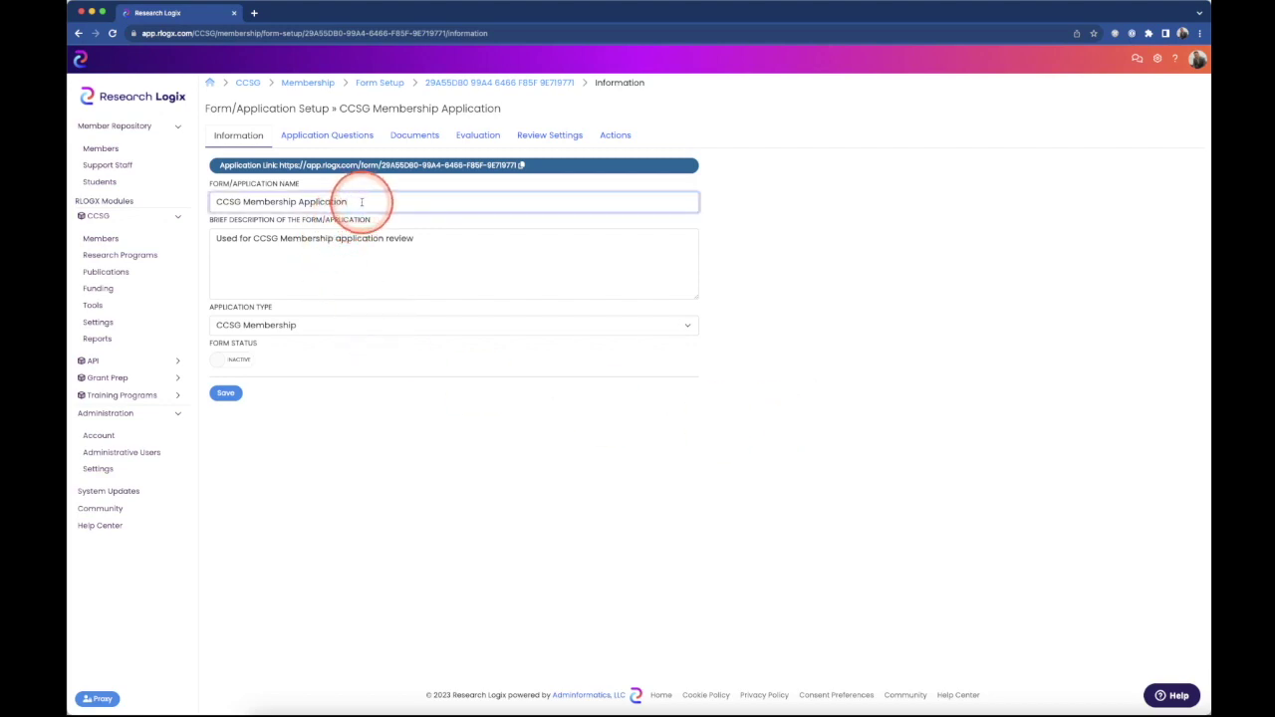
click(390, 264)
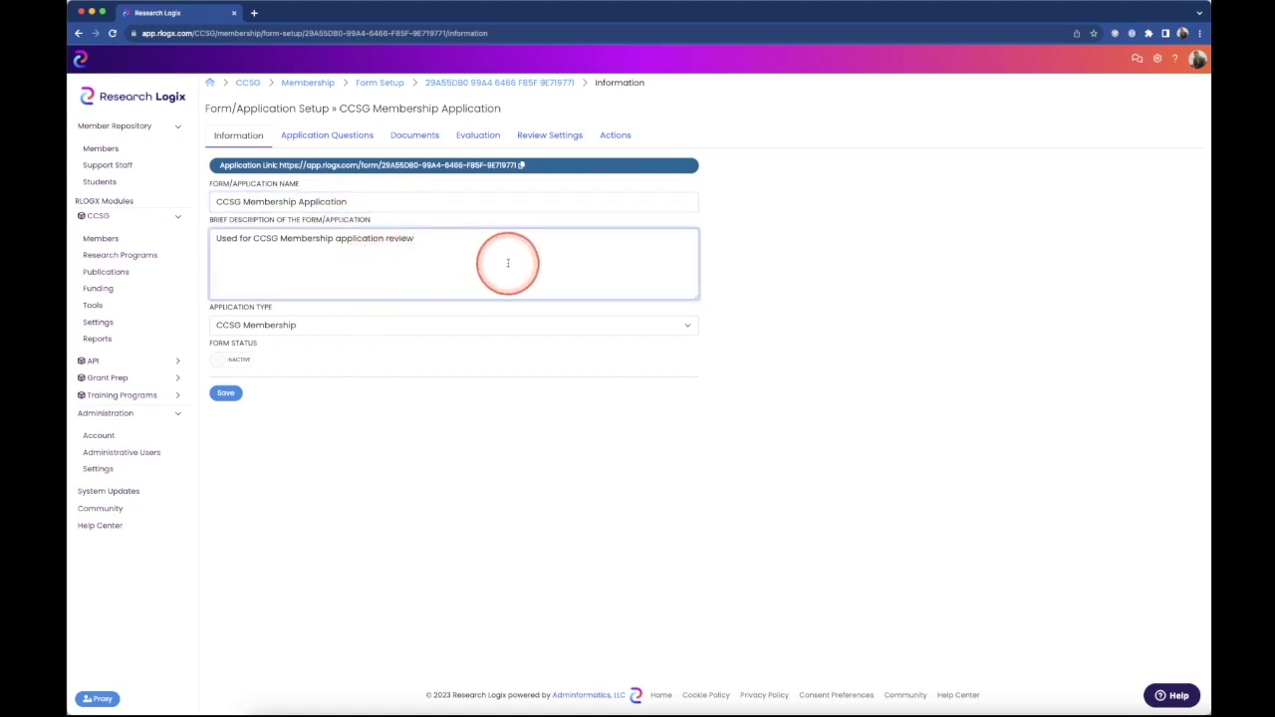
click(540, 464)
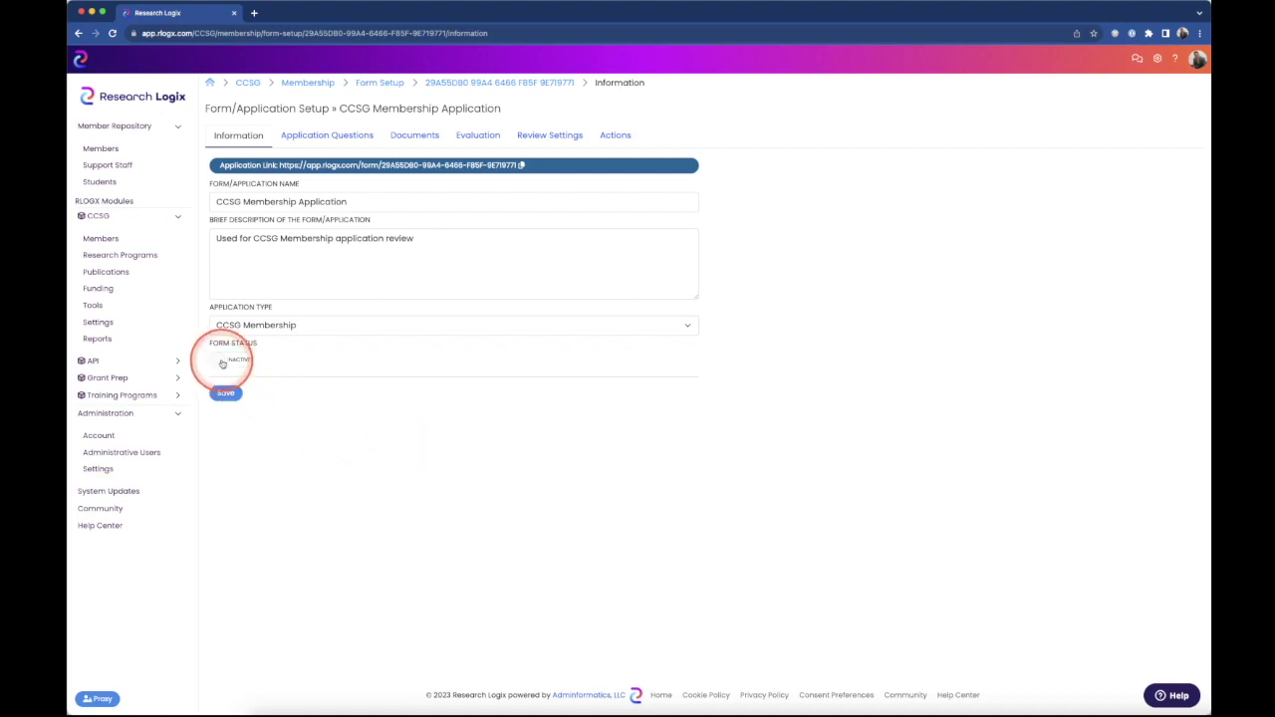
- Set the Form Status to Active and save the form information
click(222, 364)
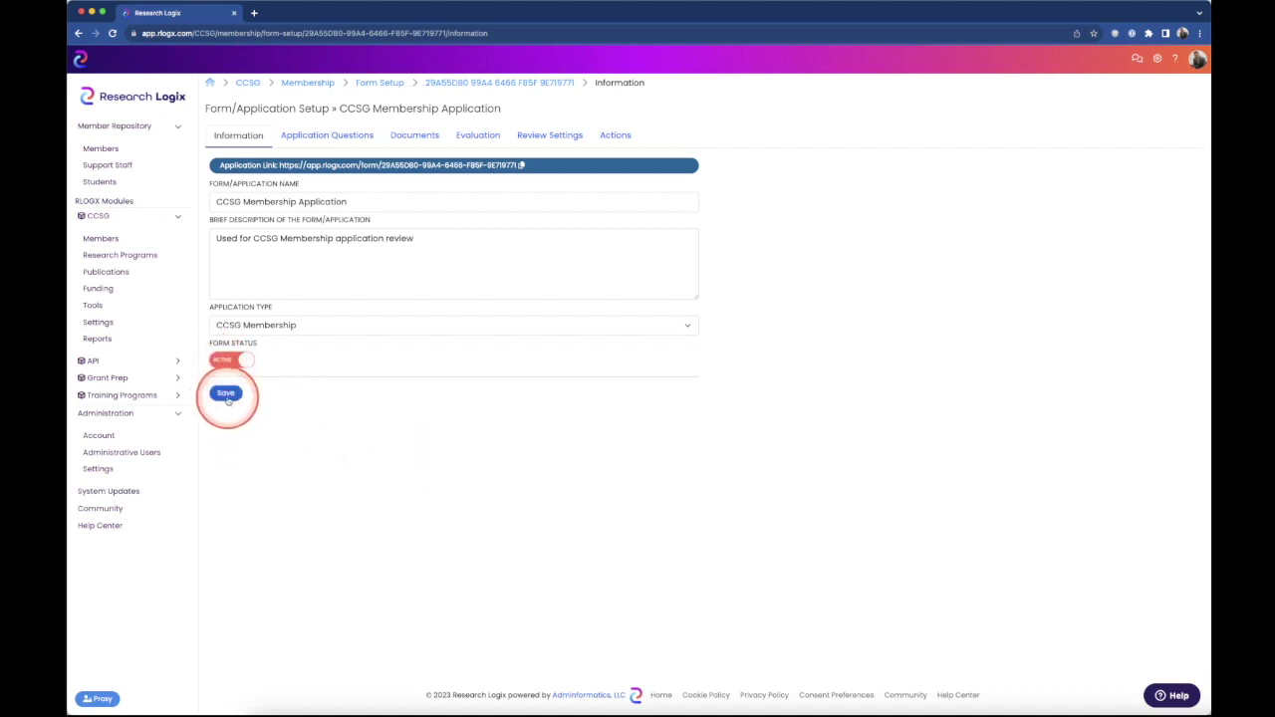
click(226, 395)
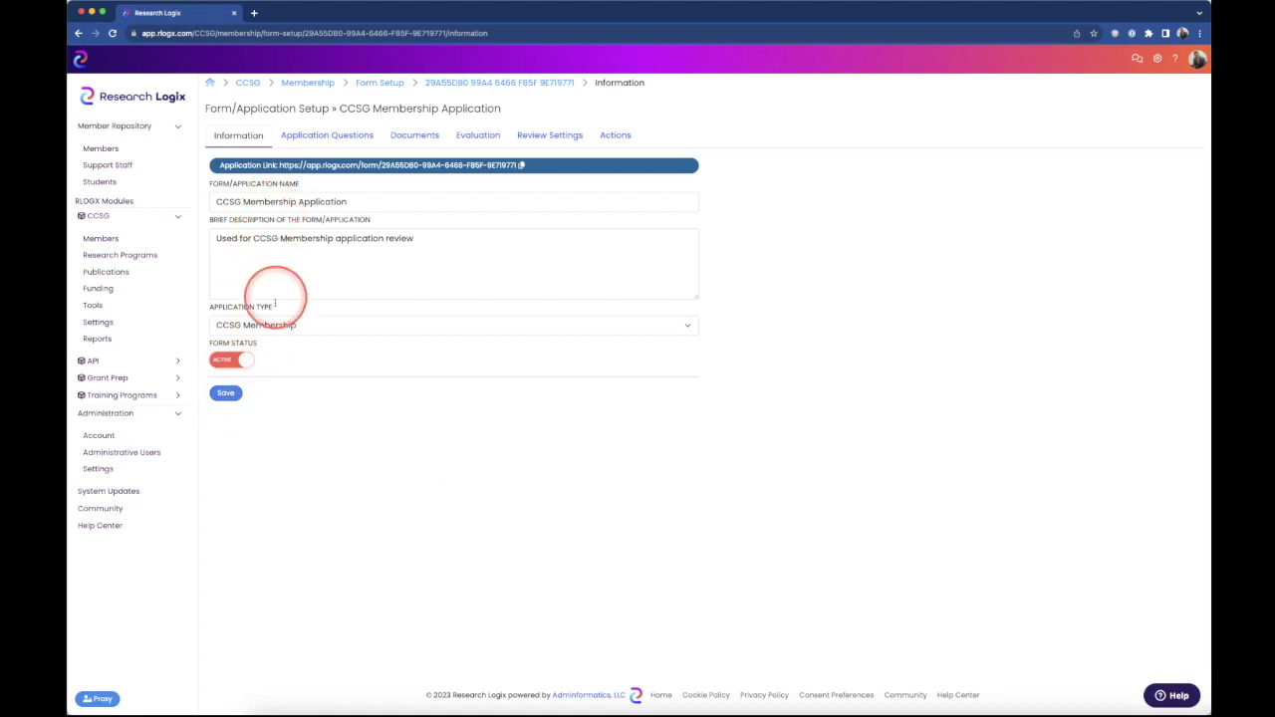
click(226, 395)
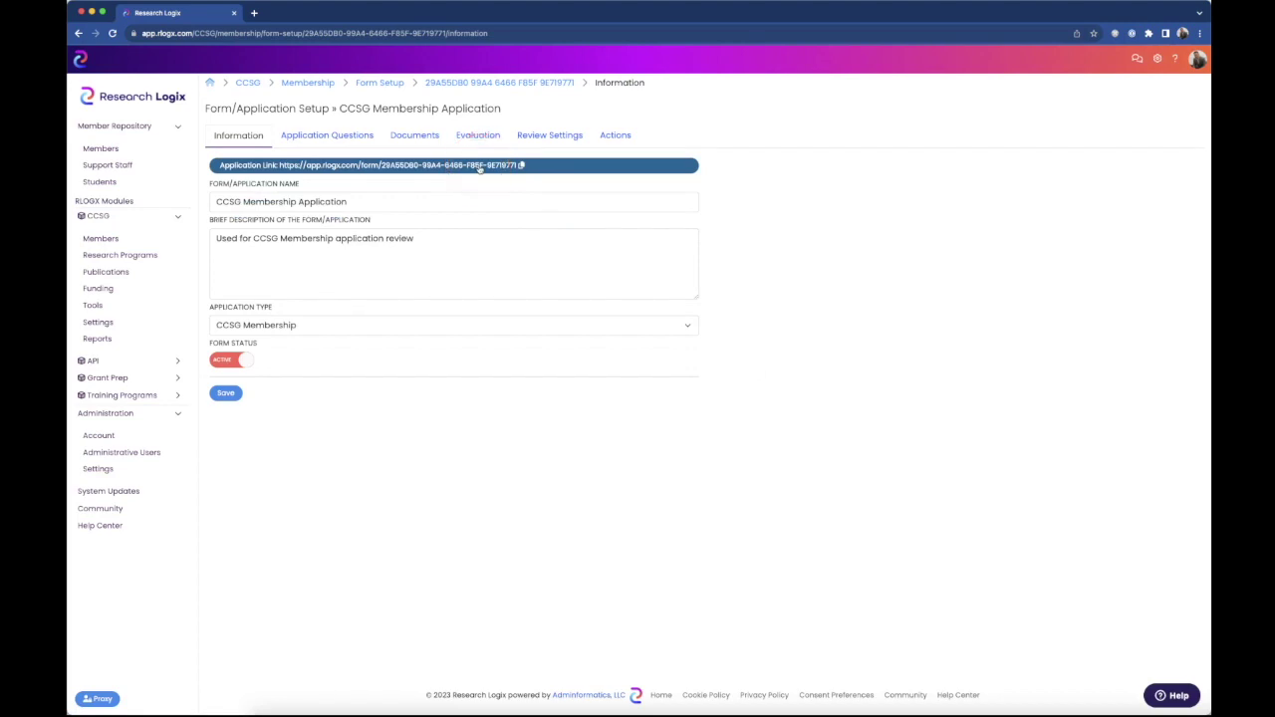
click(480, 168)
click(479, 169)
click(486, 169)
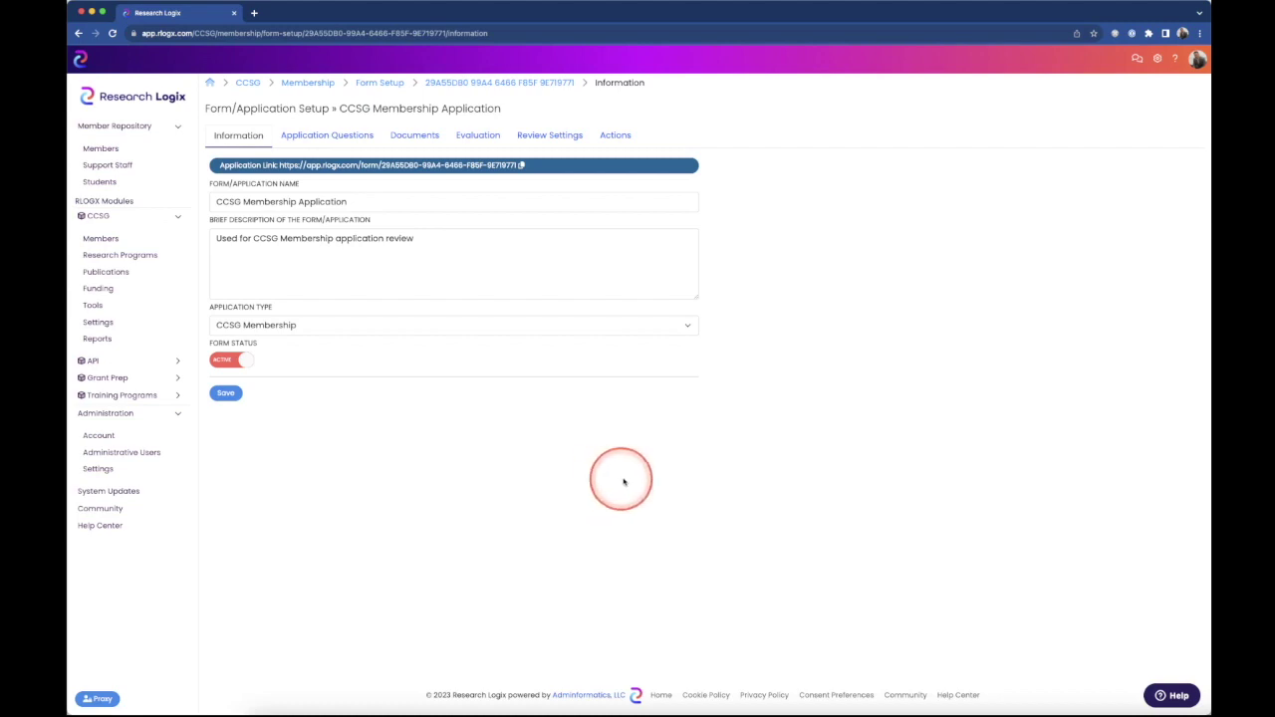
- On Review Settings, save the contact's name, title Administrator and e-mail as primary point of contact
click(539, 139)
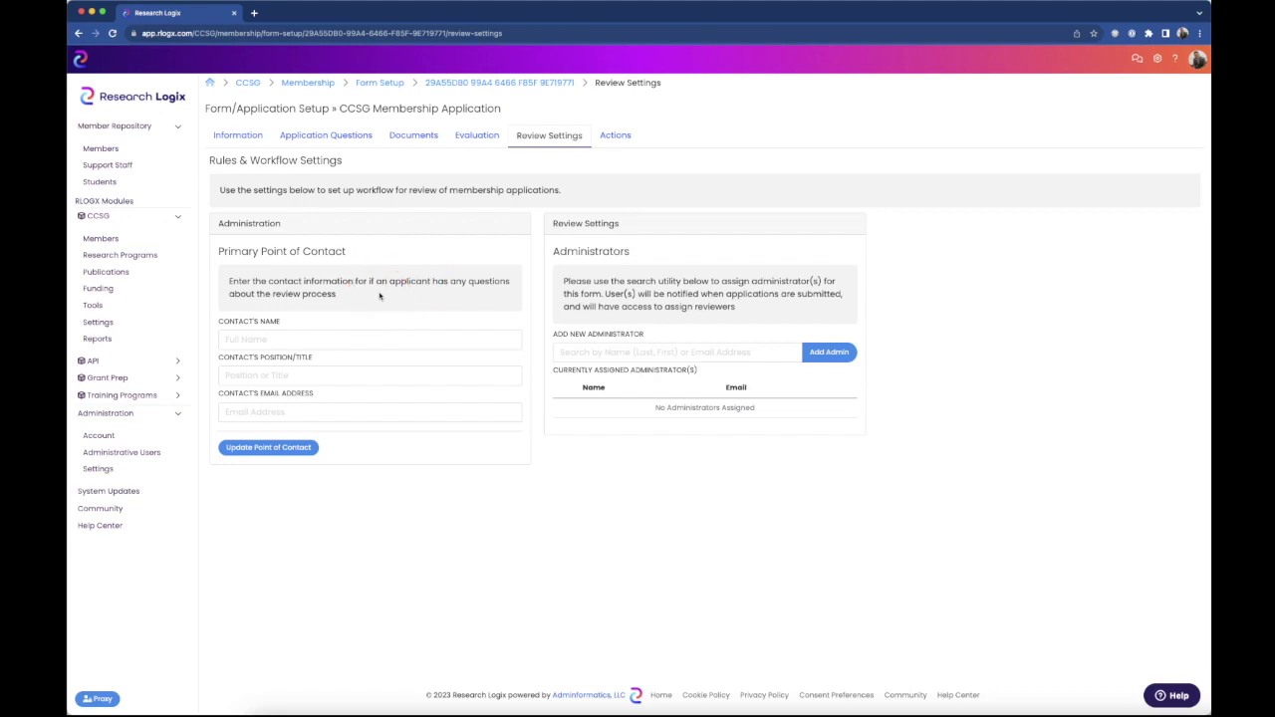
click(245, 341)
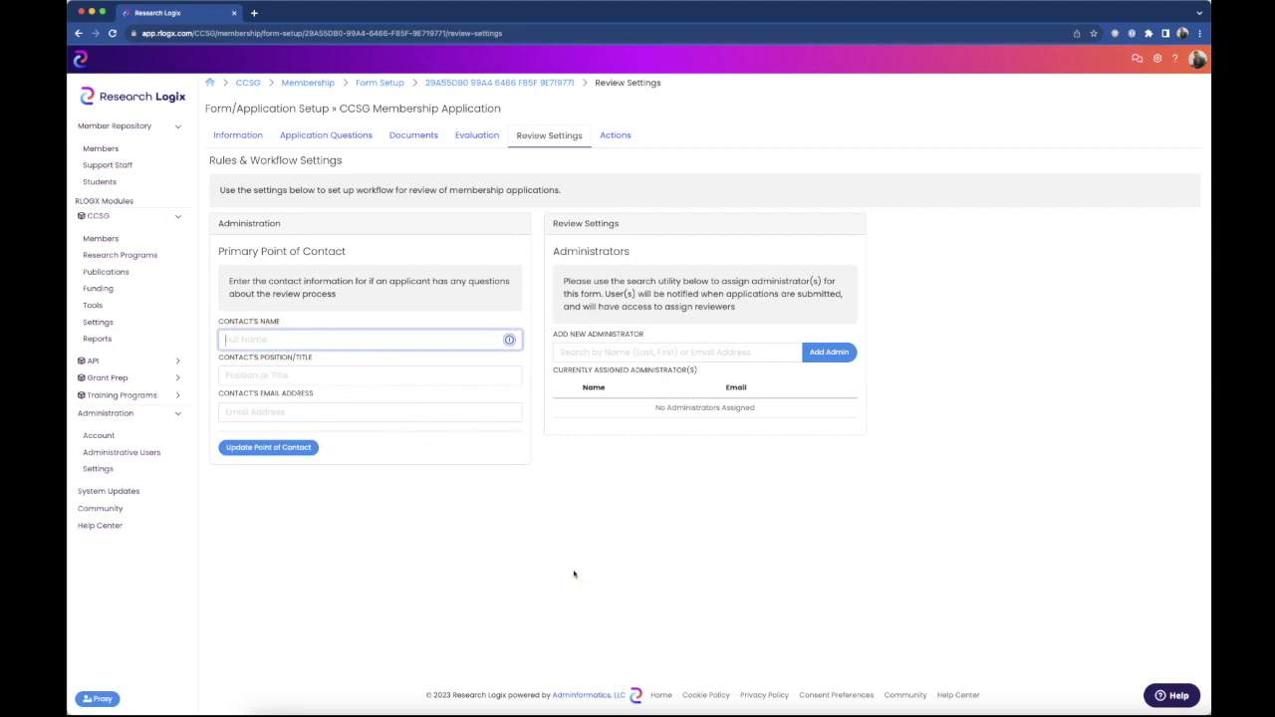
text(Joe Smith)
key(Tab)
text(Administr)
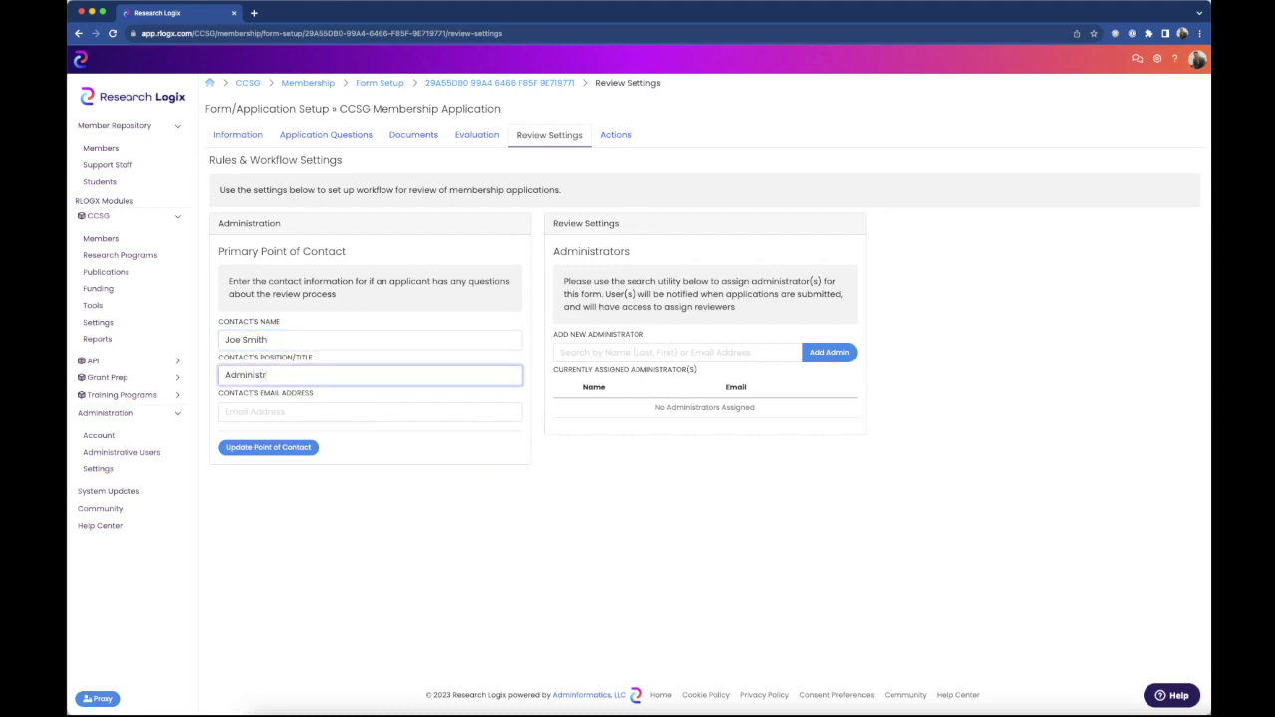
text(ator)
key(Tab)
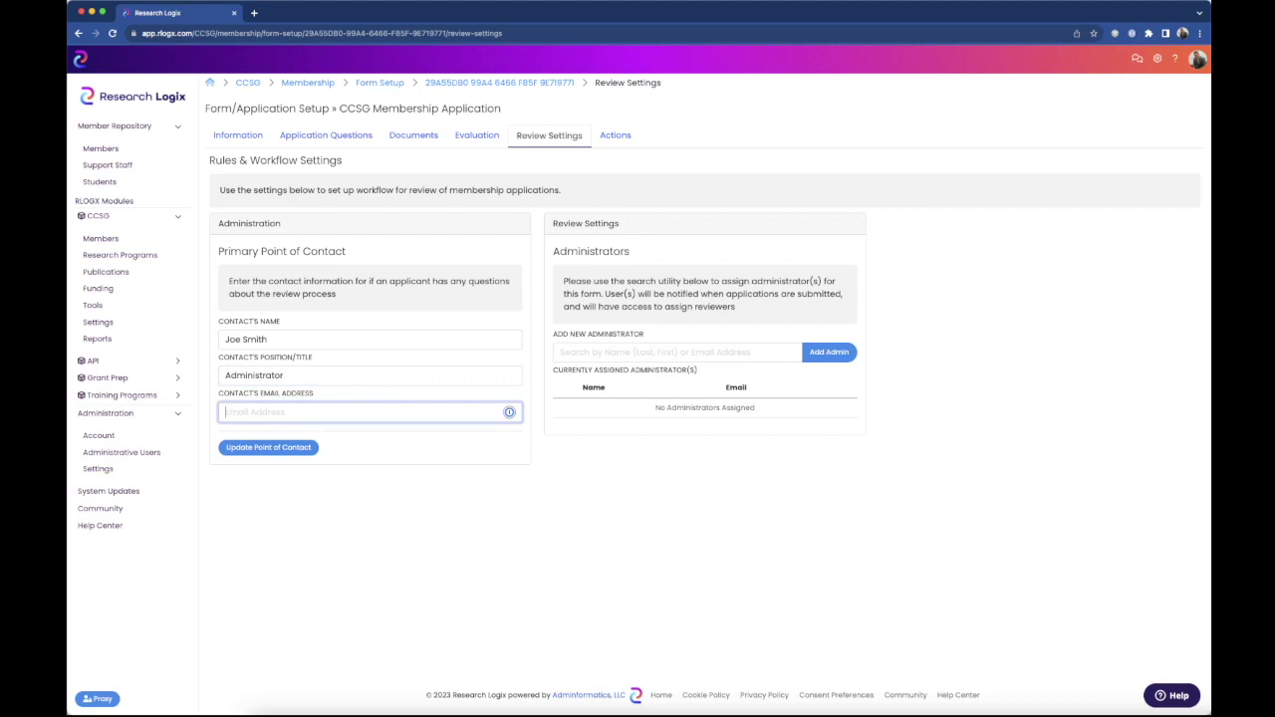
click(261, 448)
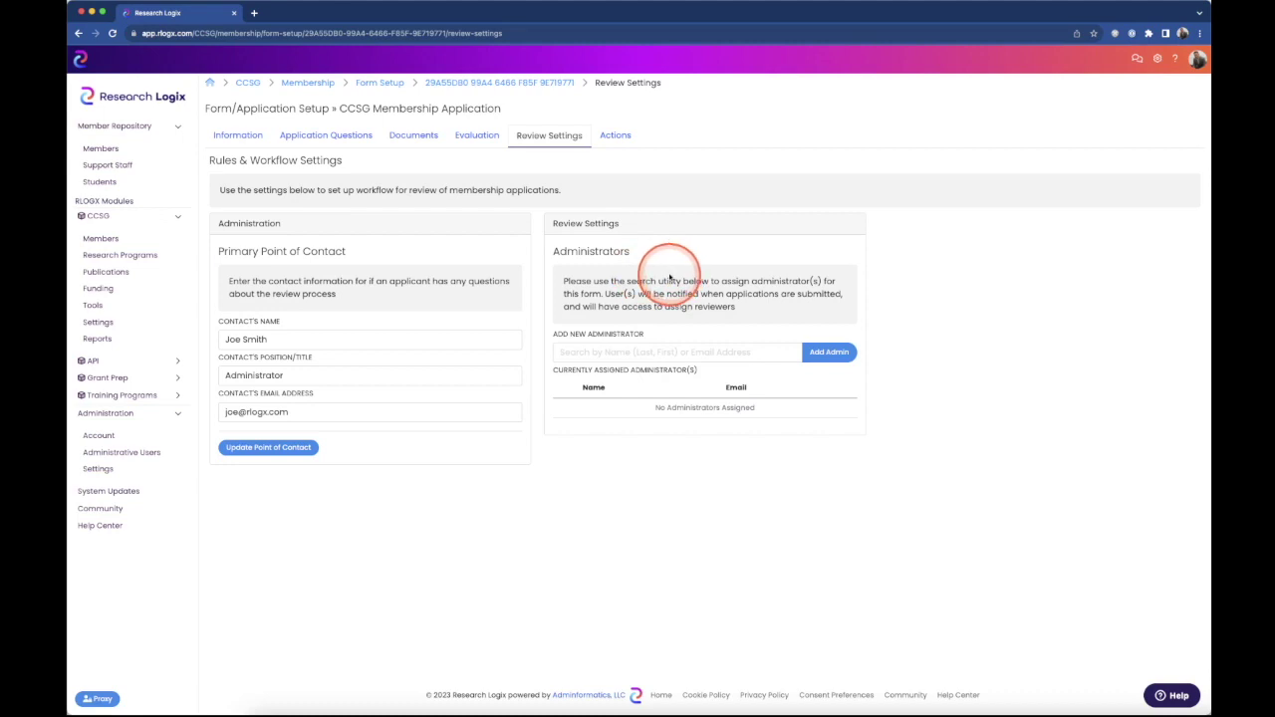
- Look up the staff member by e-mail address and add them as a form administrator
click(677, 351)
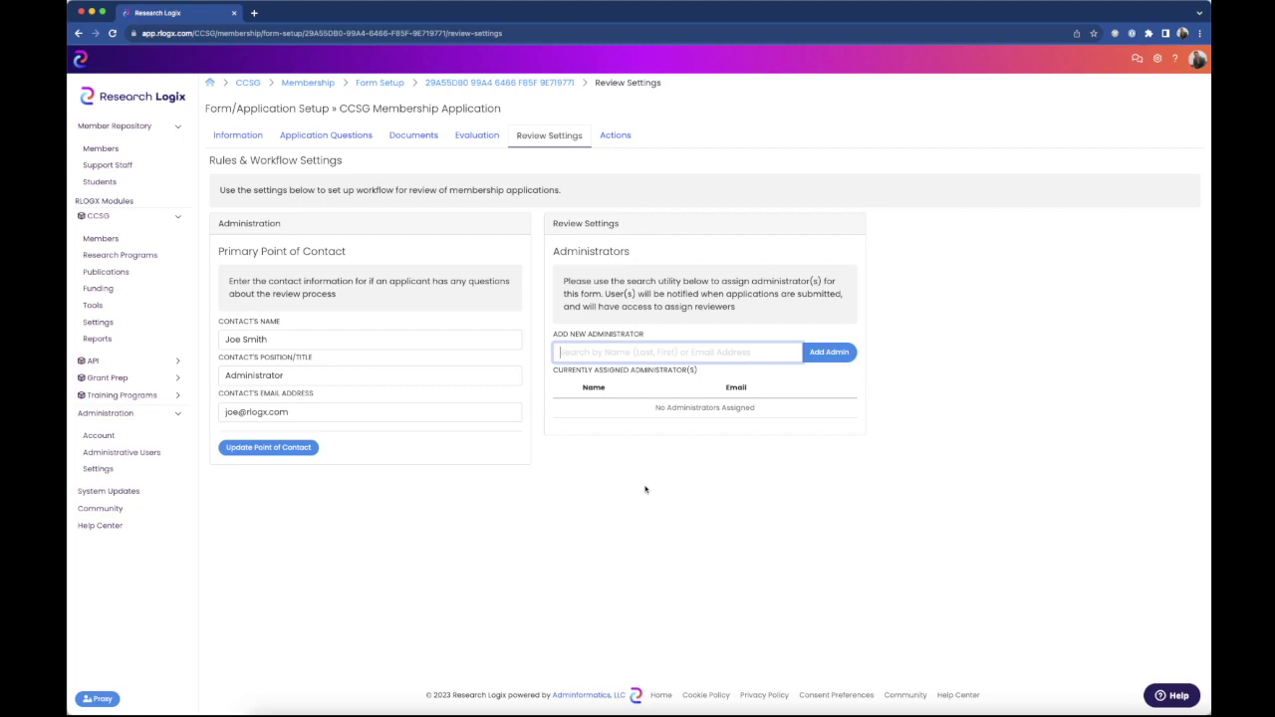
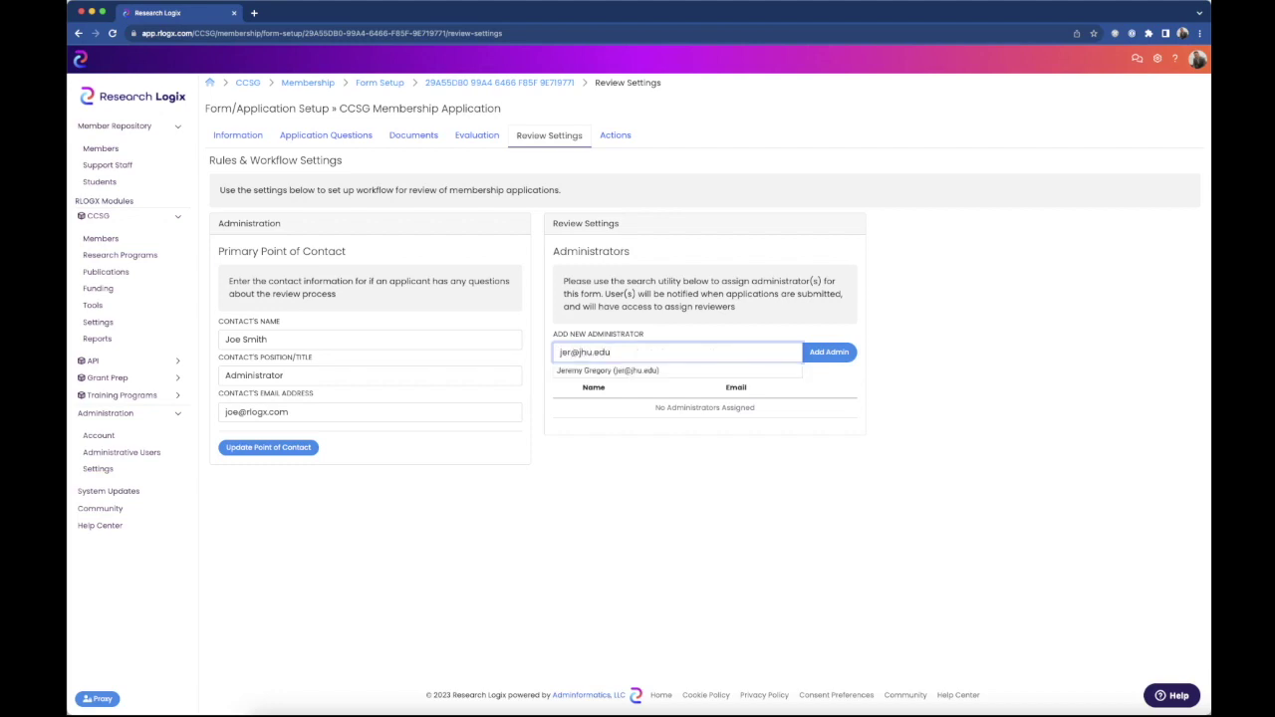
click(646, 469)
click(610, 371)
click(807, 403)
click(829, 353)
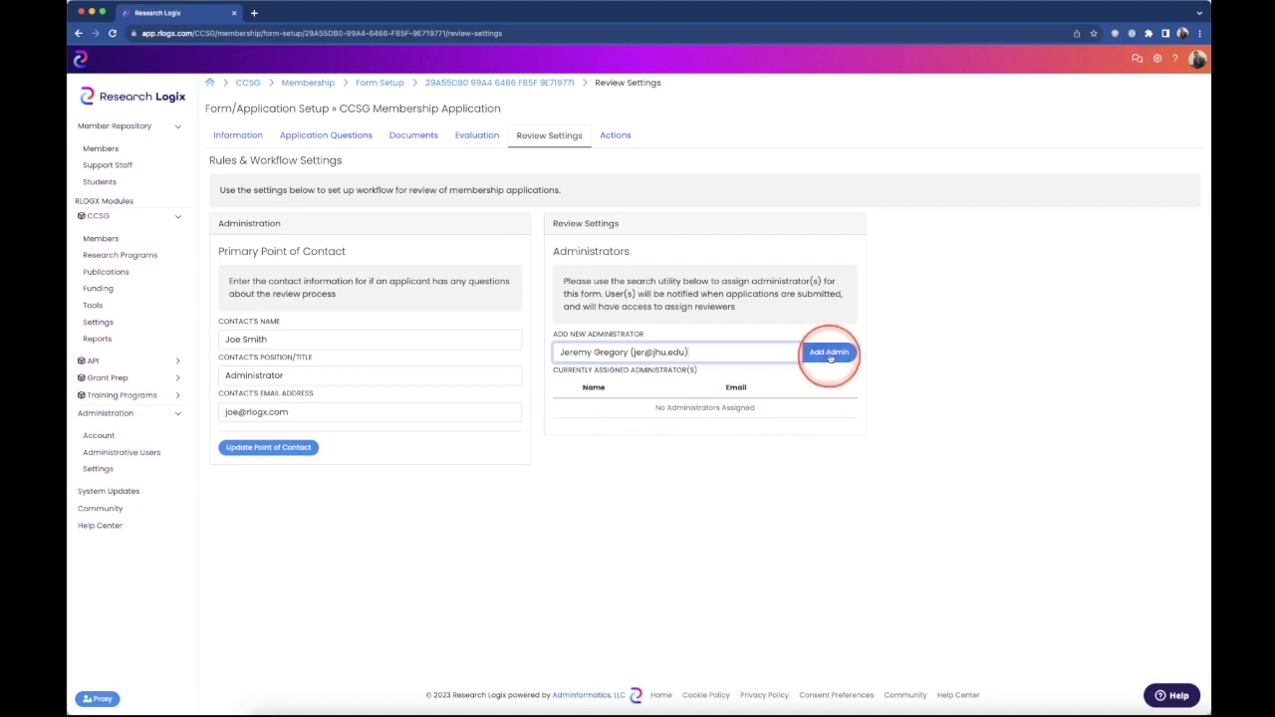
click(1036, 545)
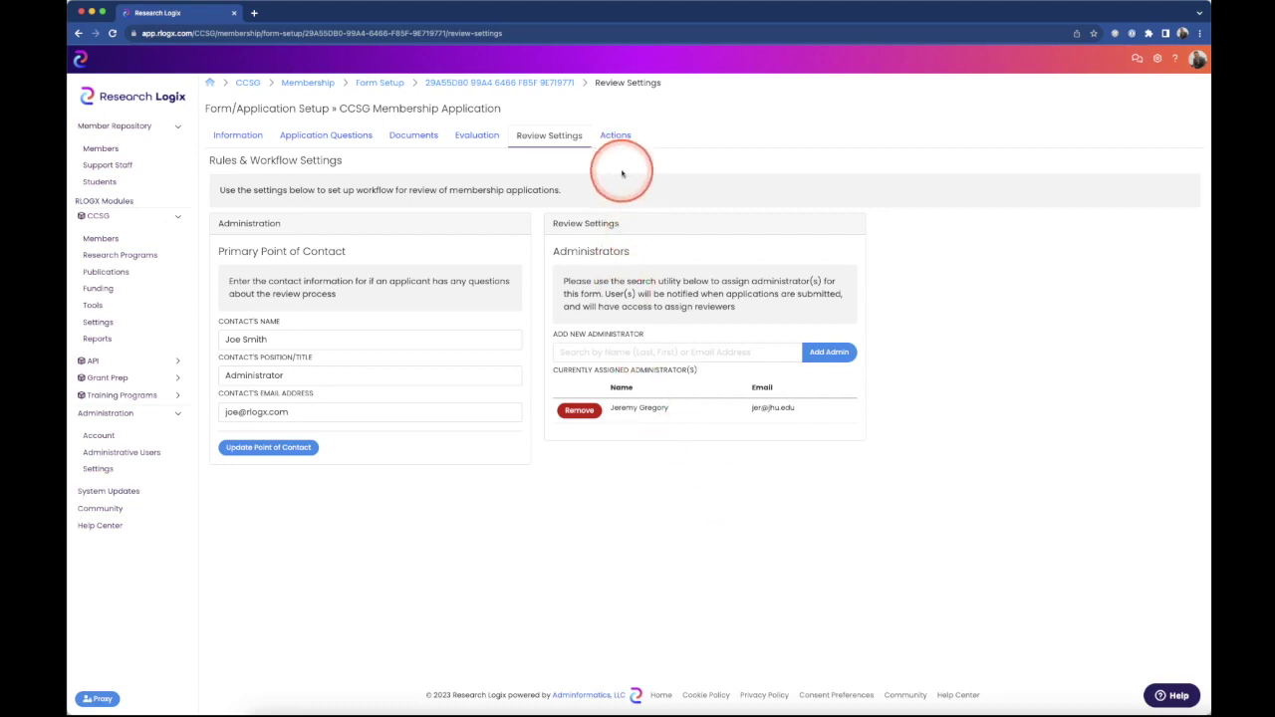
click(615, 136)
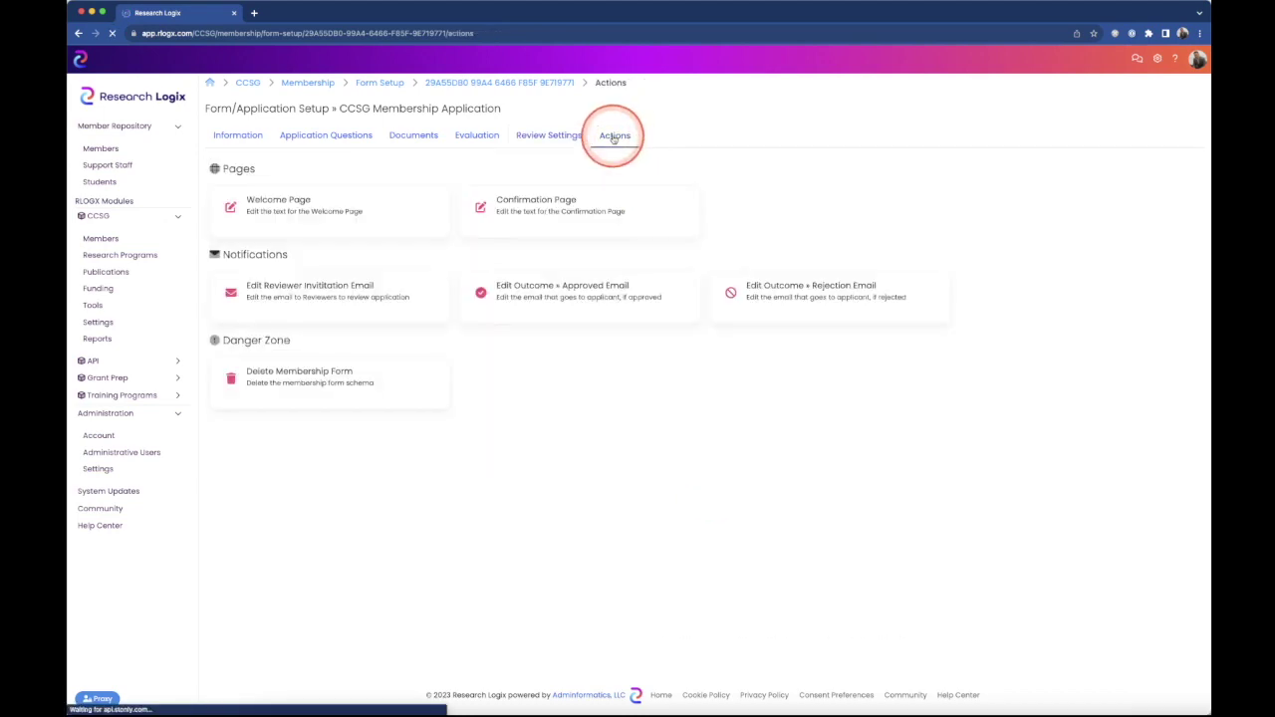
- Enlarge the Welcome Page editor, save the welcome text with Update Page, and reload Actions
click(286, 205)
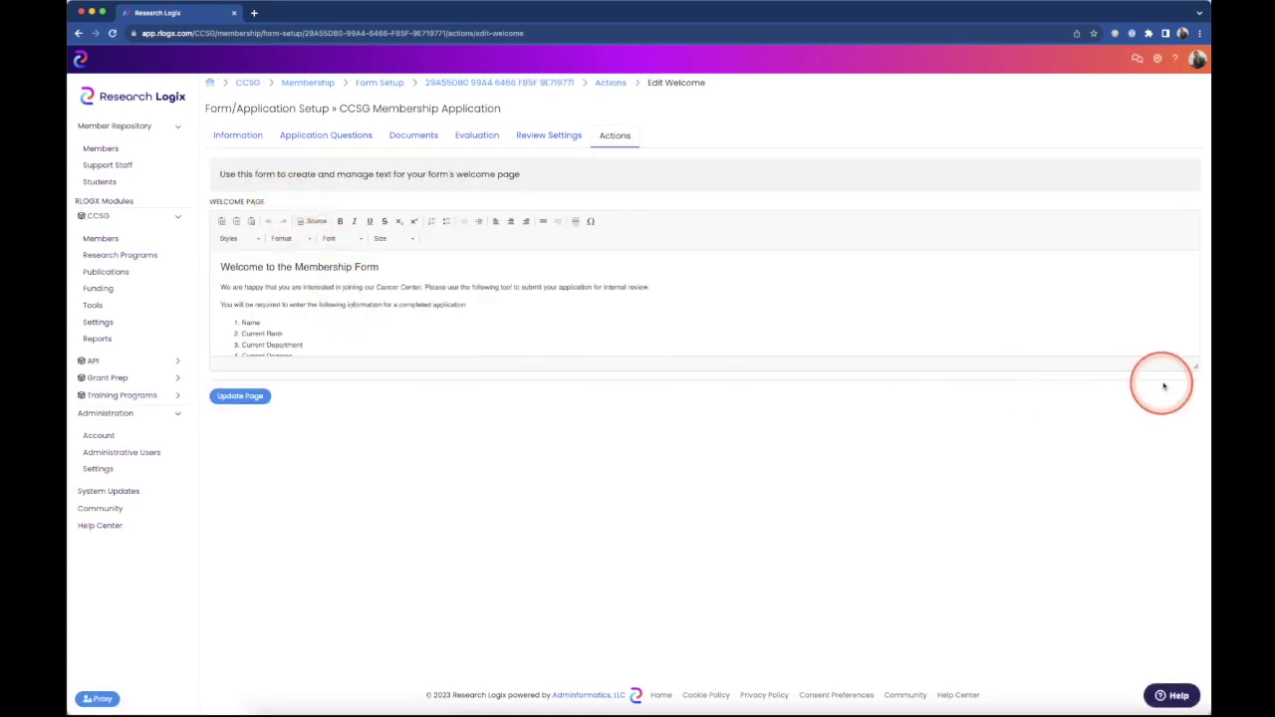
drag(1196, 366, 1182, 555)
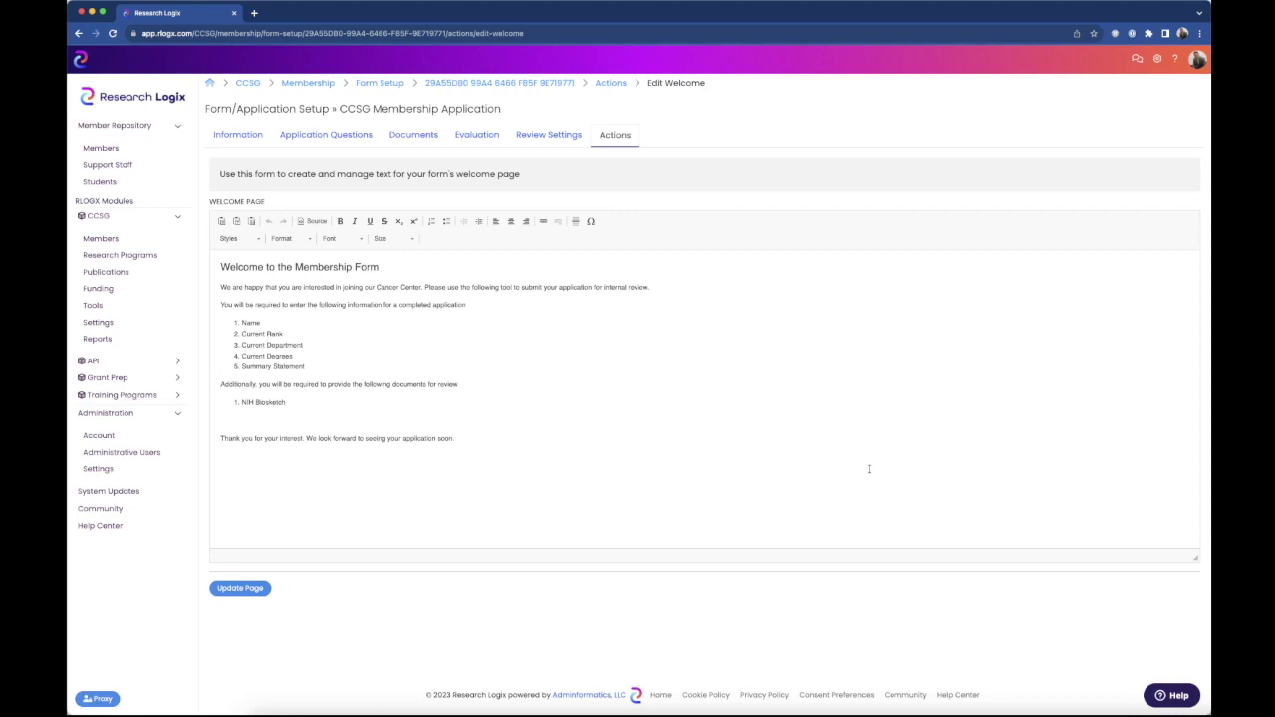
click(672, 380)
click(498, 417)
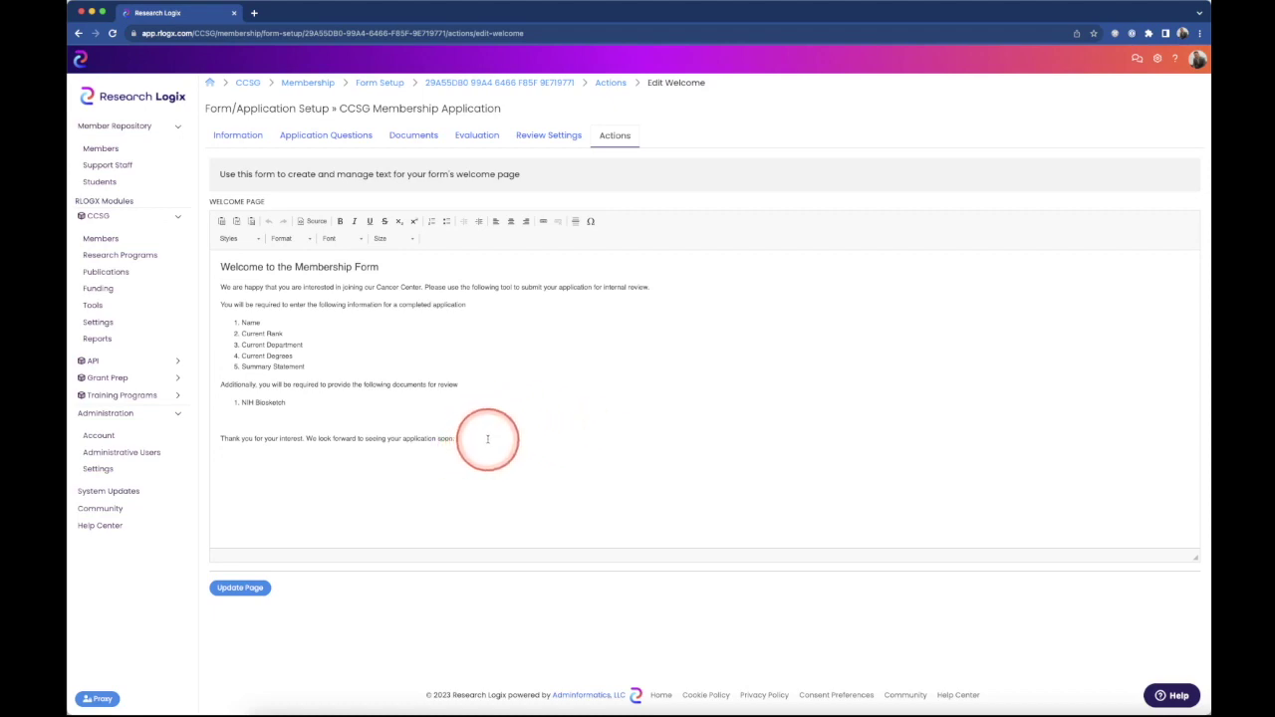
click(239, 587)
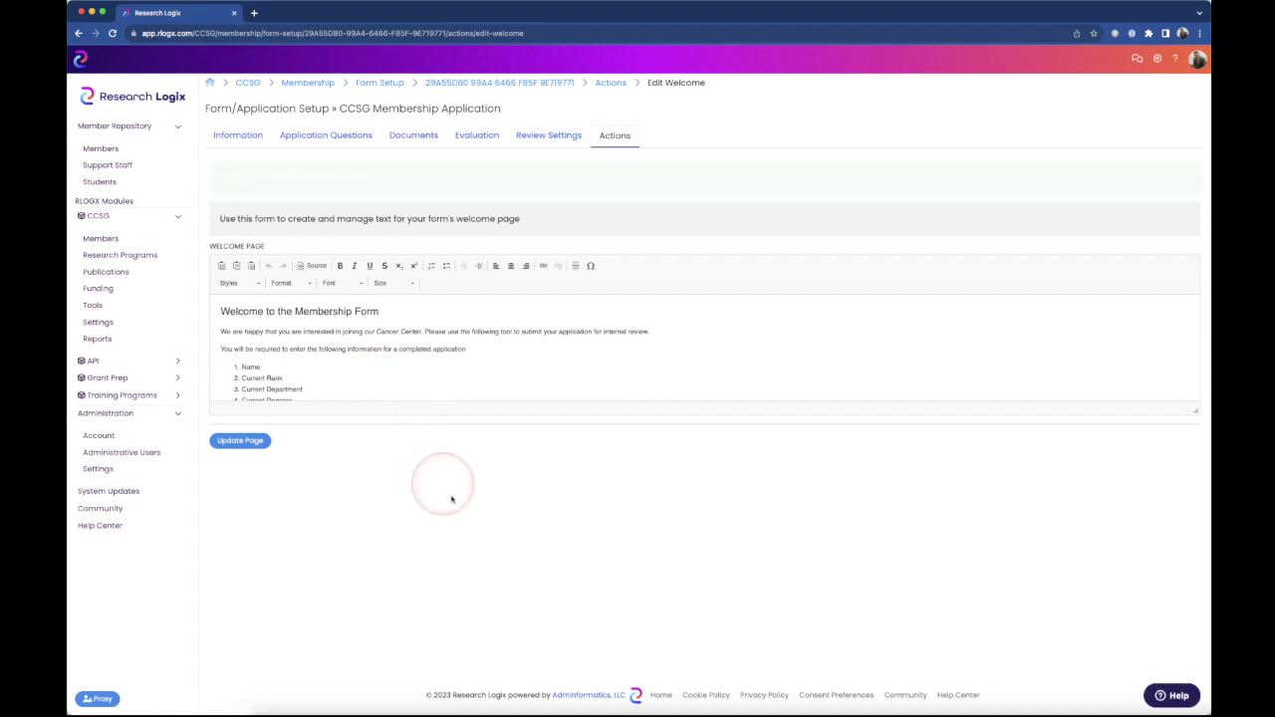
click(614, 138)
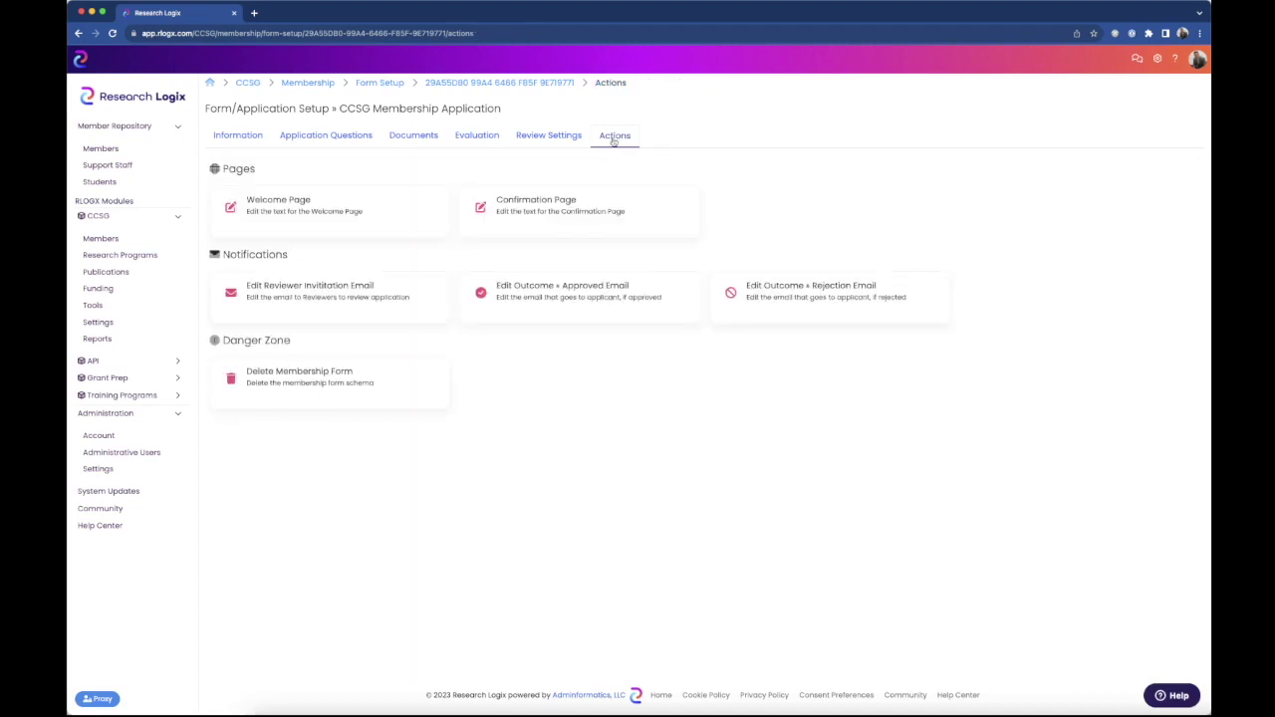
click(618, 136)
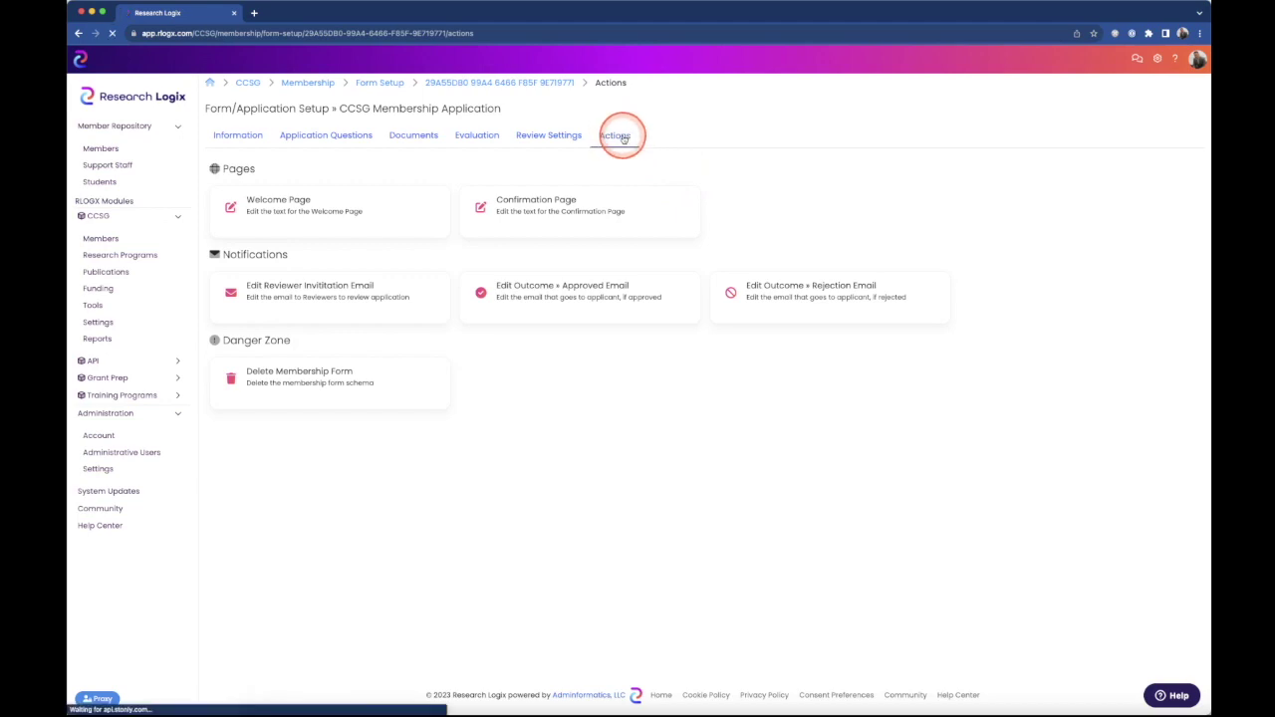
- Save the 'Completed Application' confirmation text with contact details and thanks via Update Page
click(551, 205)
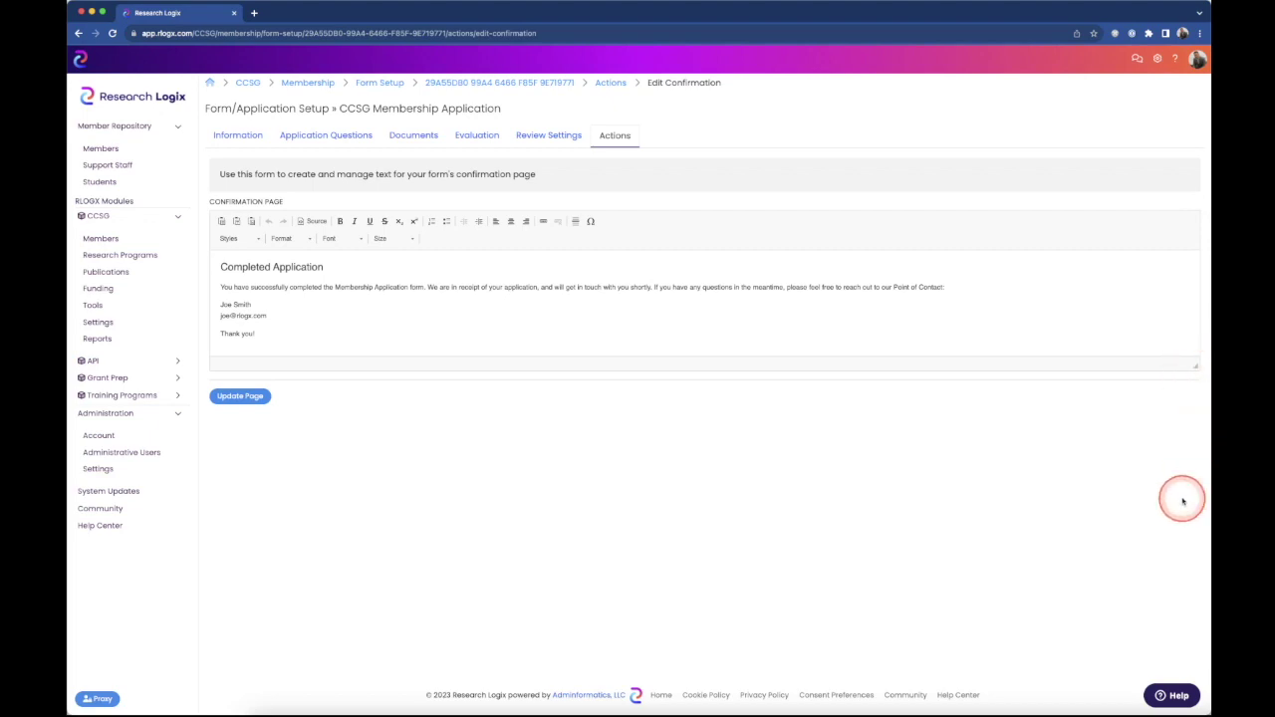
drag(1205, 372, 1164, 520)
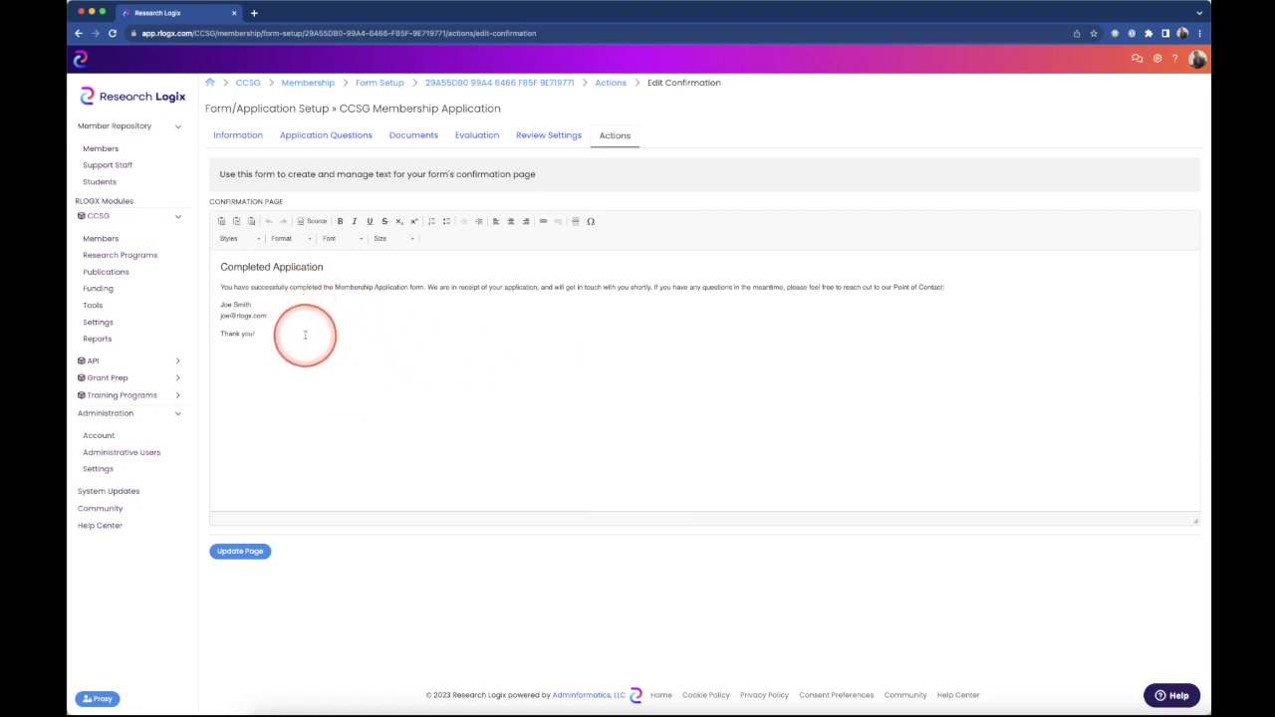
click(241, 551)
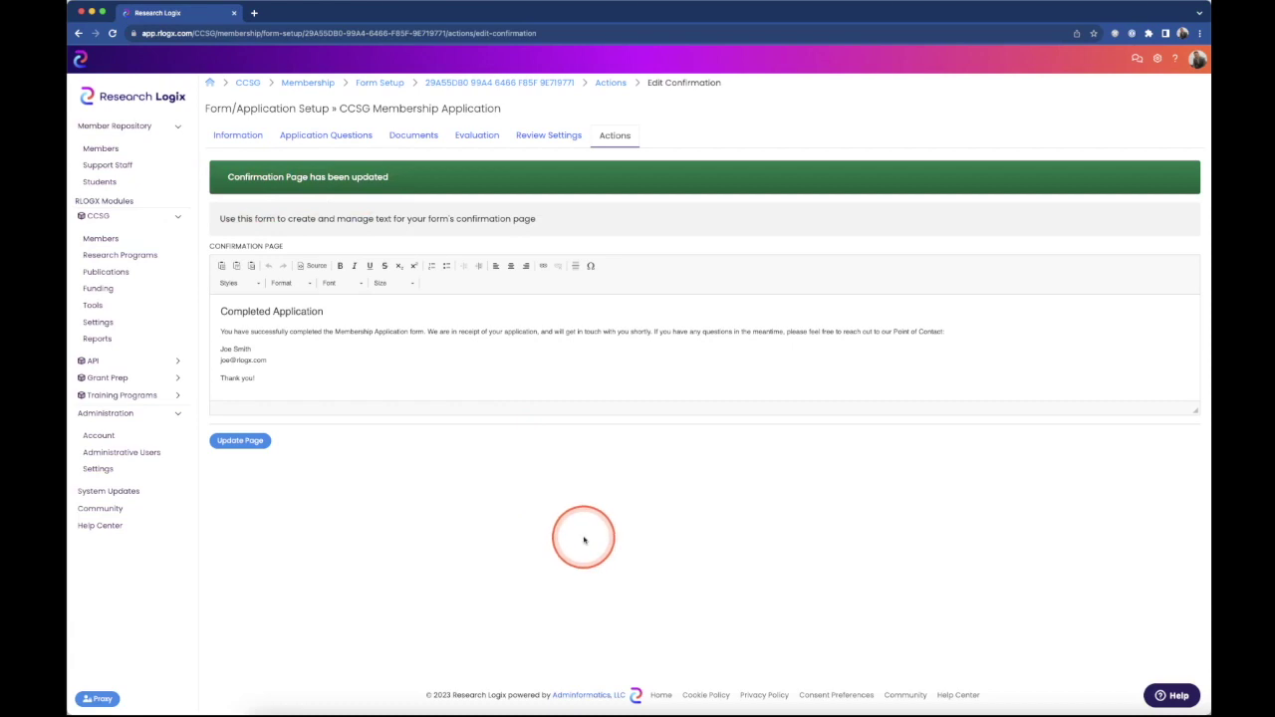
click(572, 492)
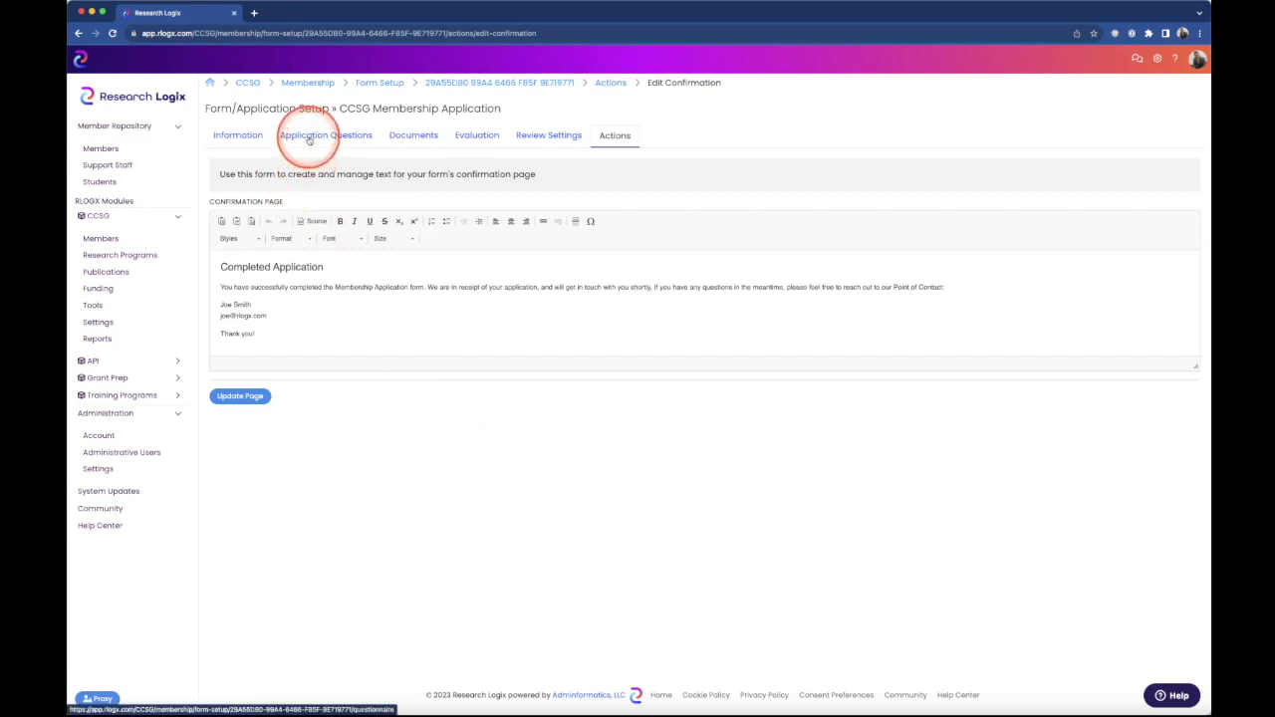
- Draft the question 'What is your current rank?' under Application Questions and open Response Type
click(310, 139)
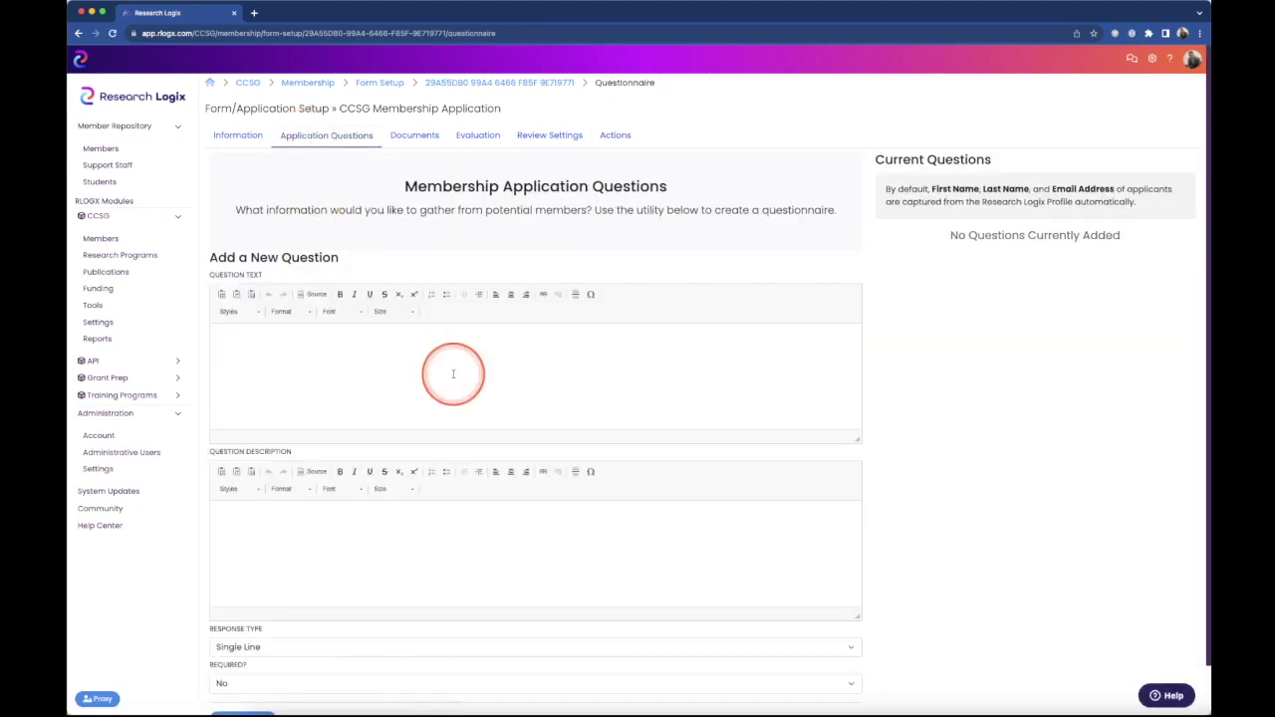
scroll(489, 498, down, 1)
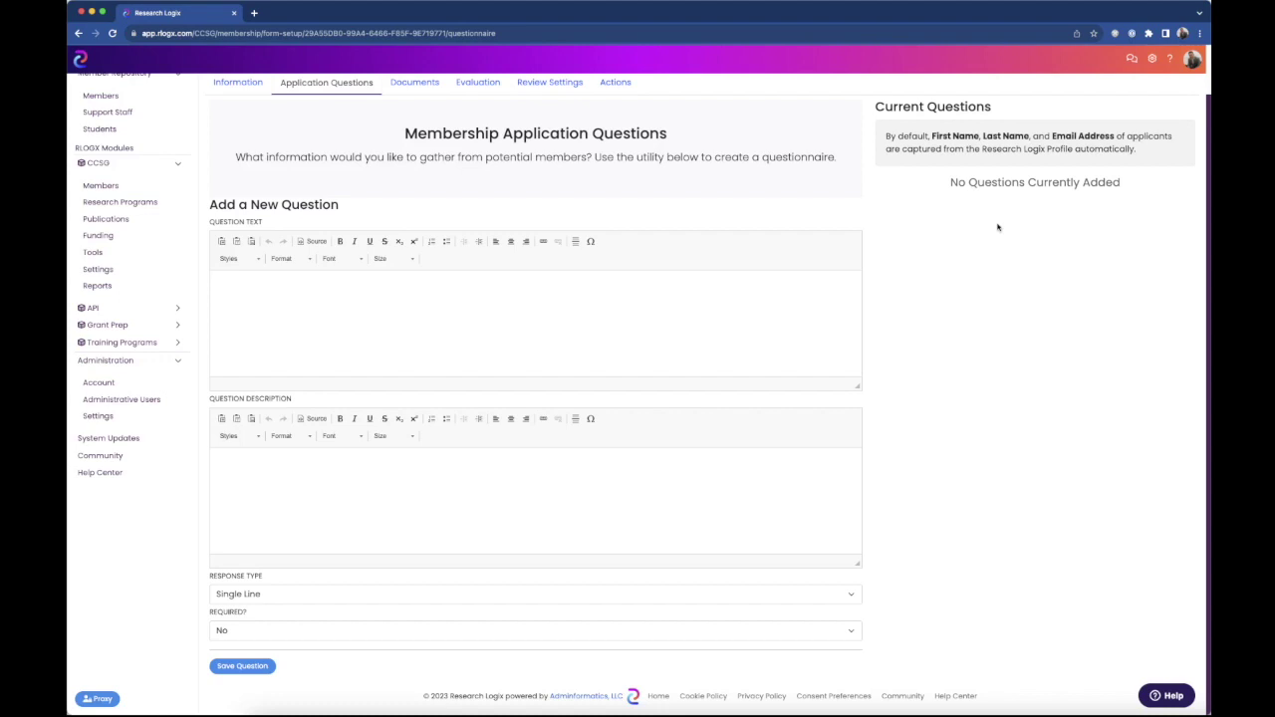
click(262, 292)
text(What is your current rank?)
click(315, 288)
key(Tab)
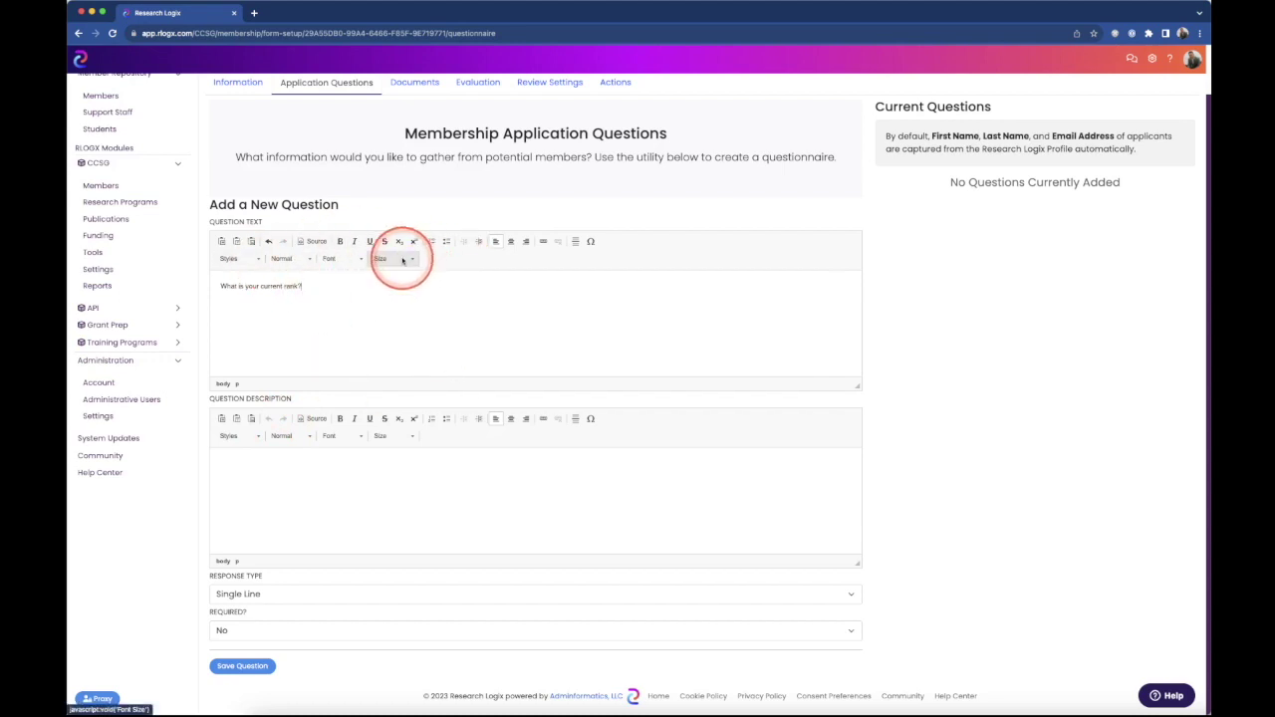
click(295, 477)
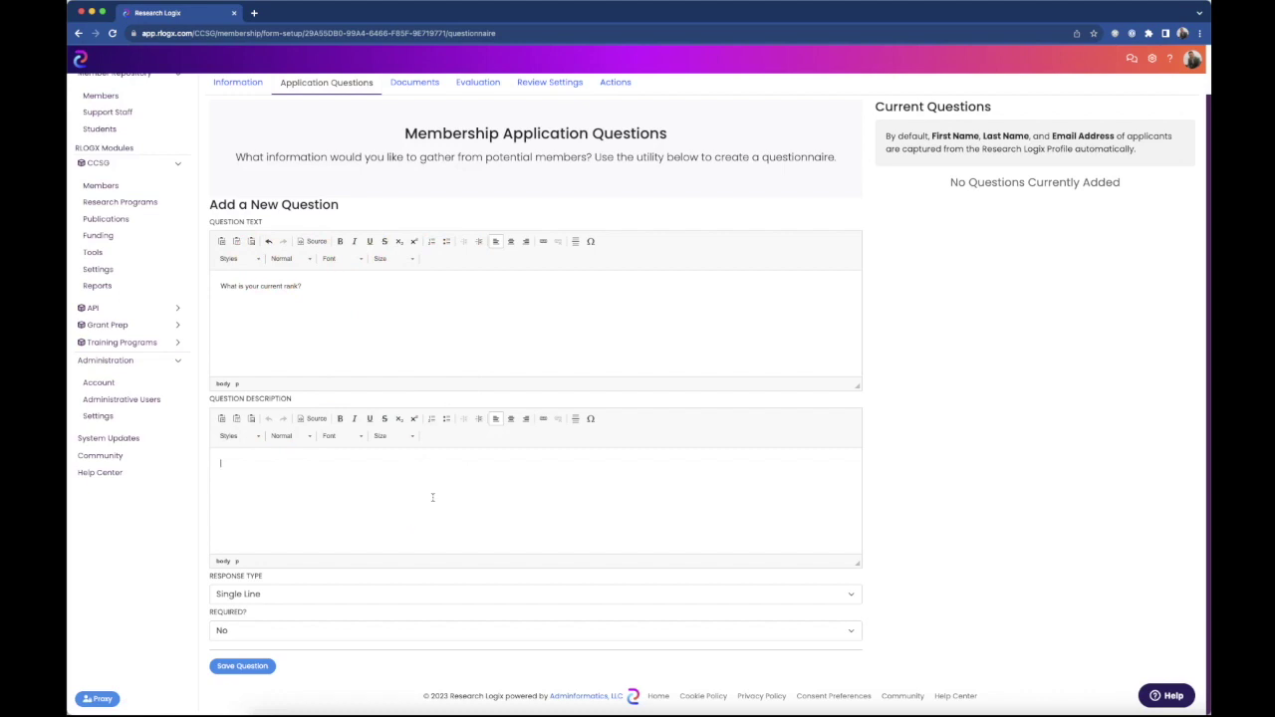
click(649, 597)
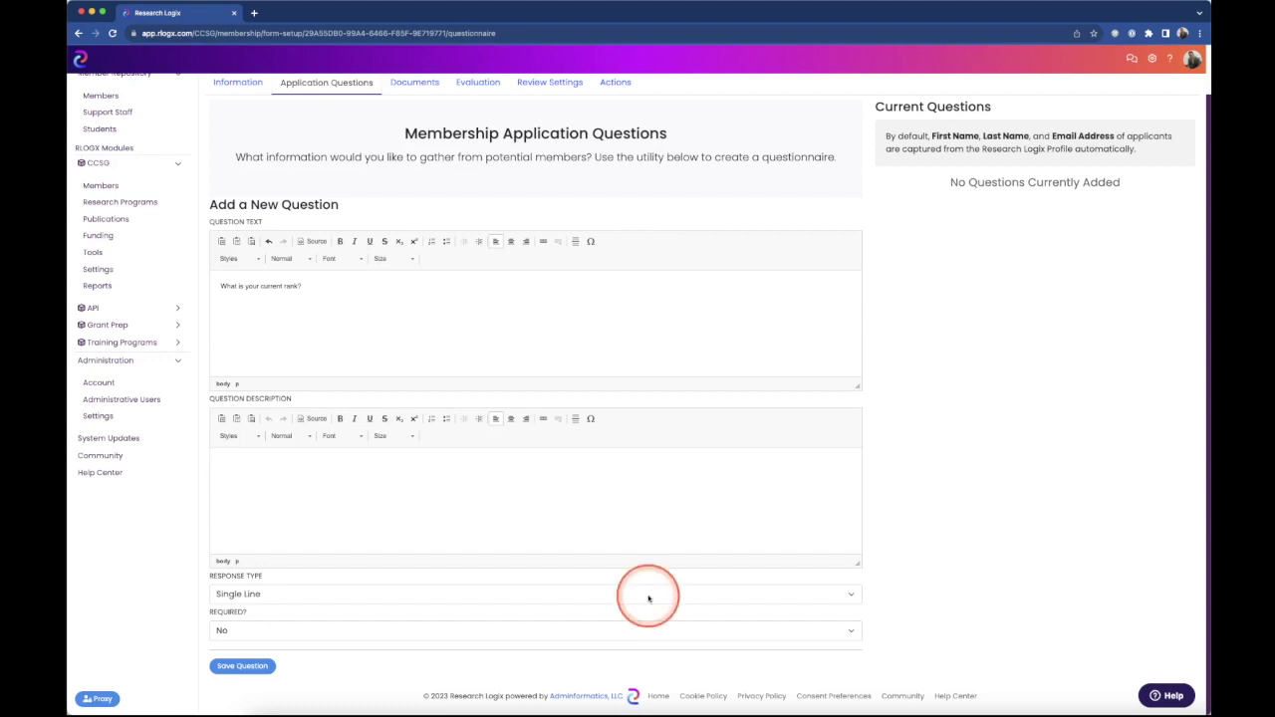
click(648, 597)
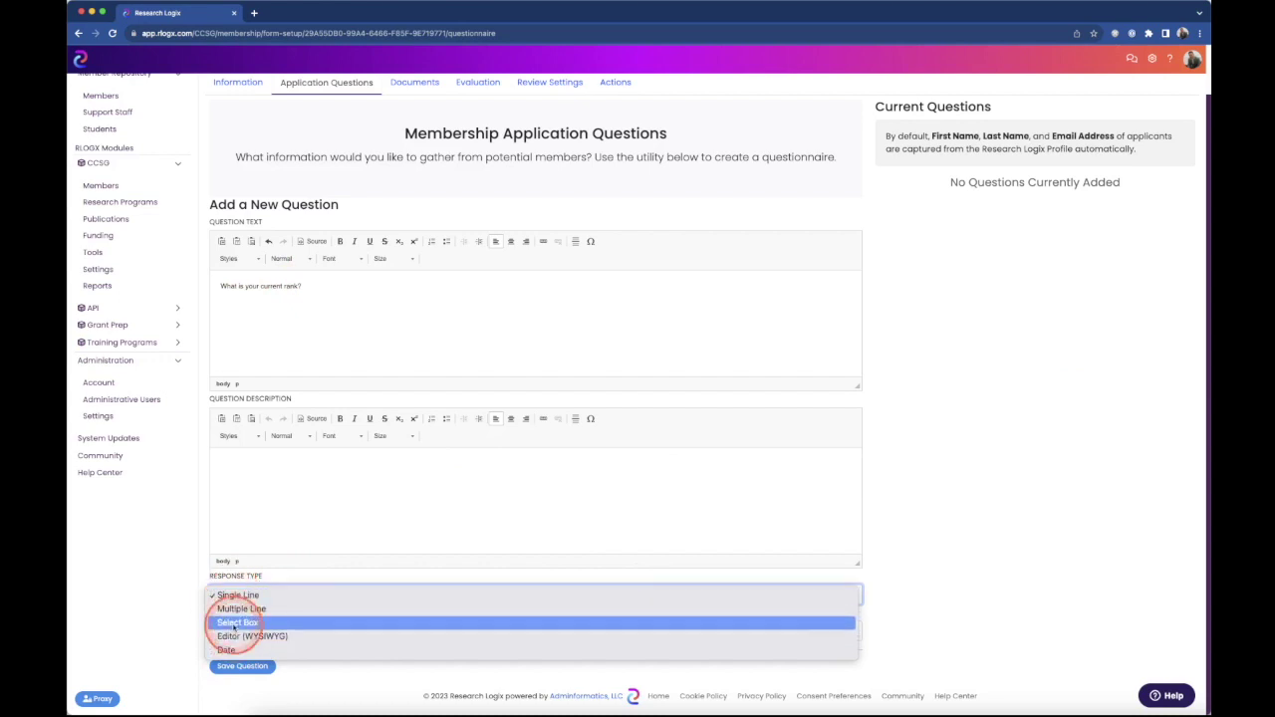
- Make it a required Select Box with Professor, Associate Professor, Instructor, Other, and save it
click(235, 623)
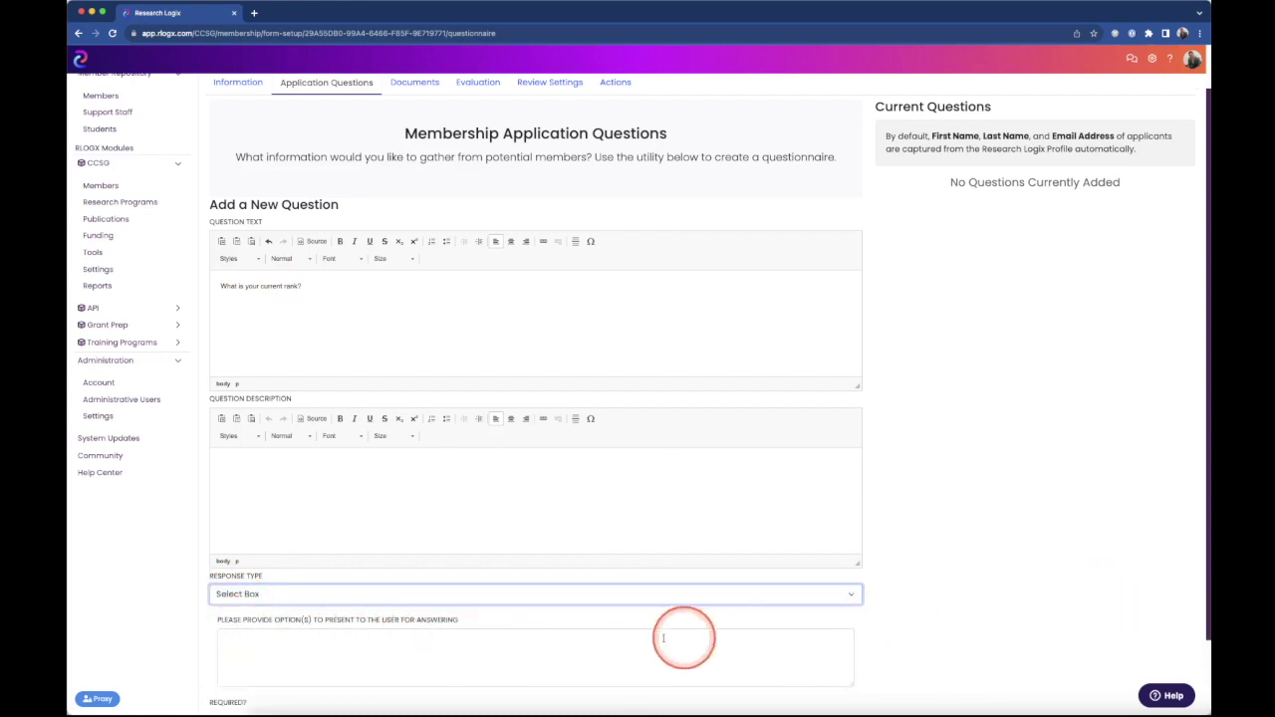
click(563, 637)
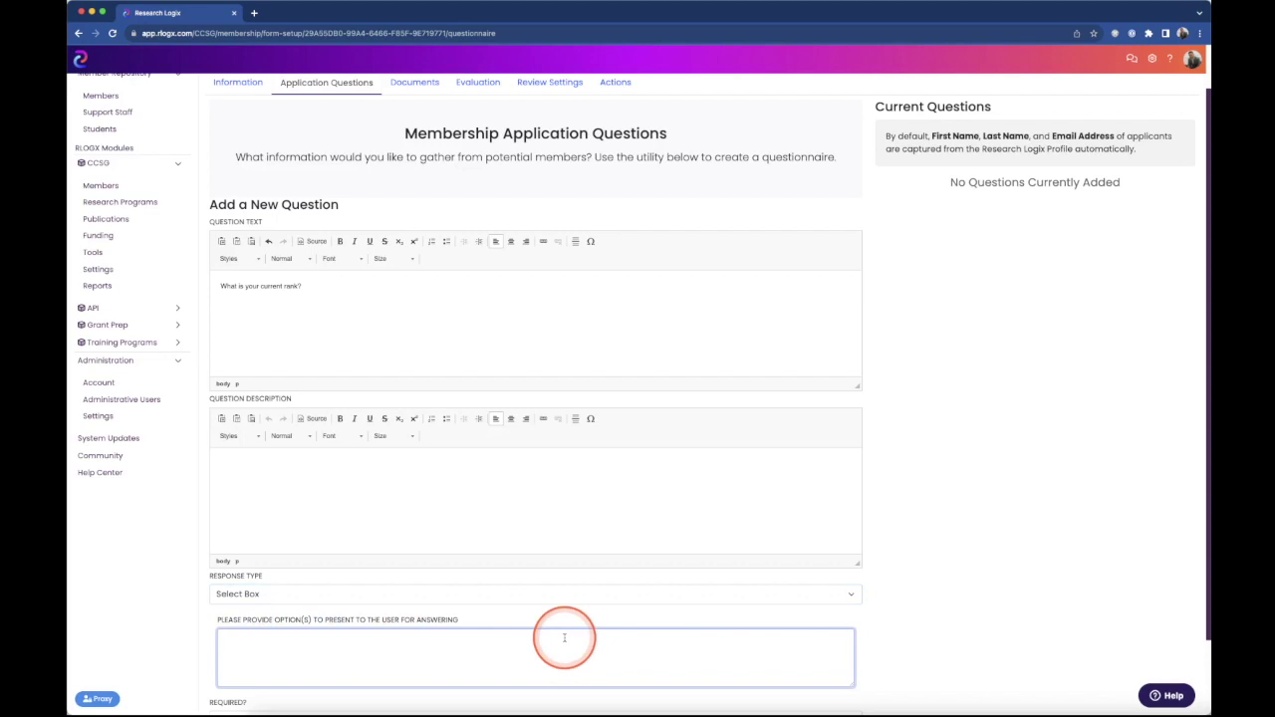
scroll(1036, 485, down, 2)
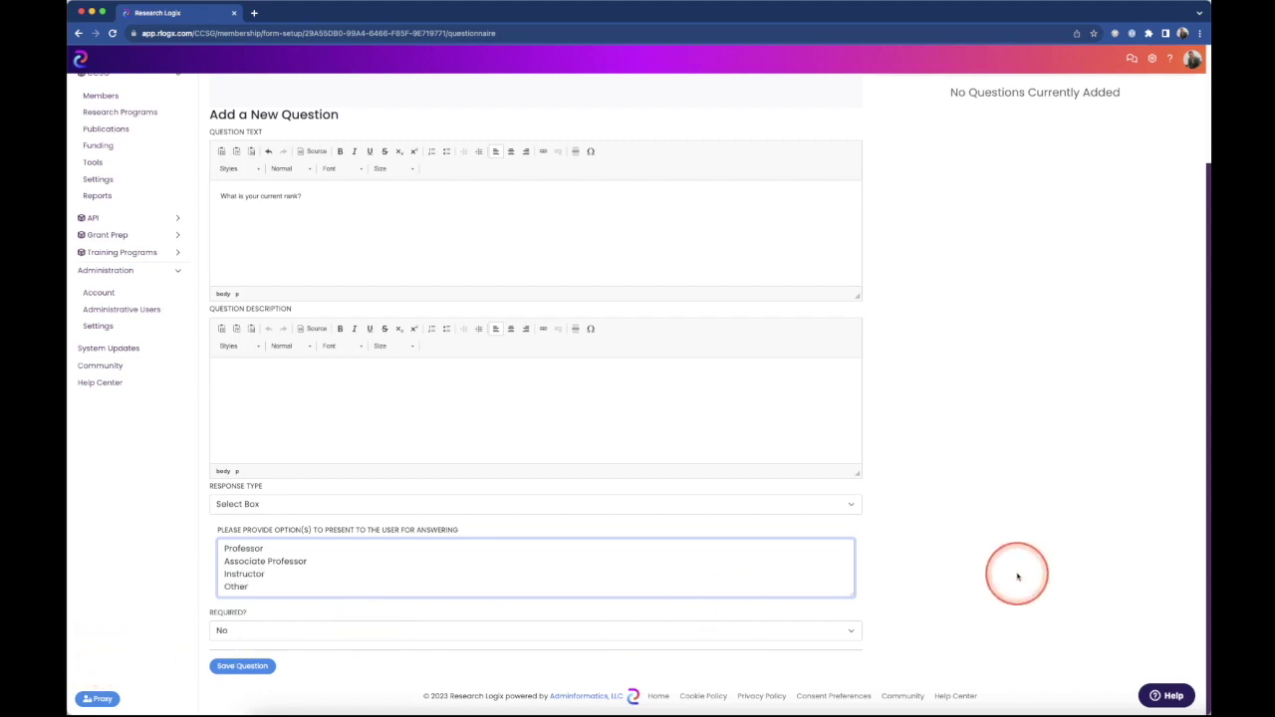
click(281, 634)
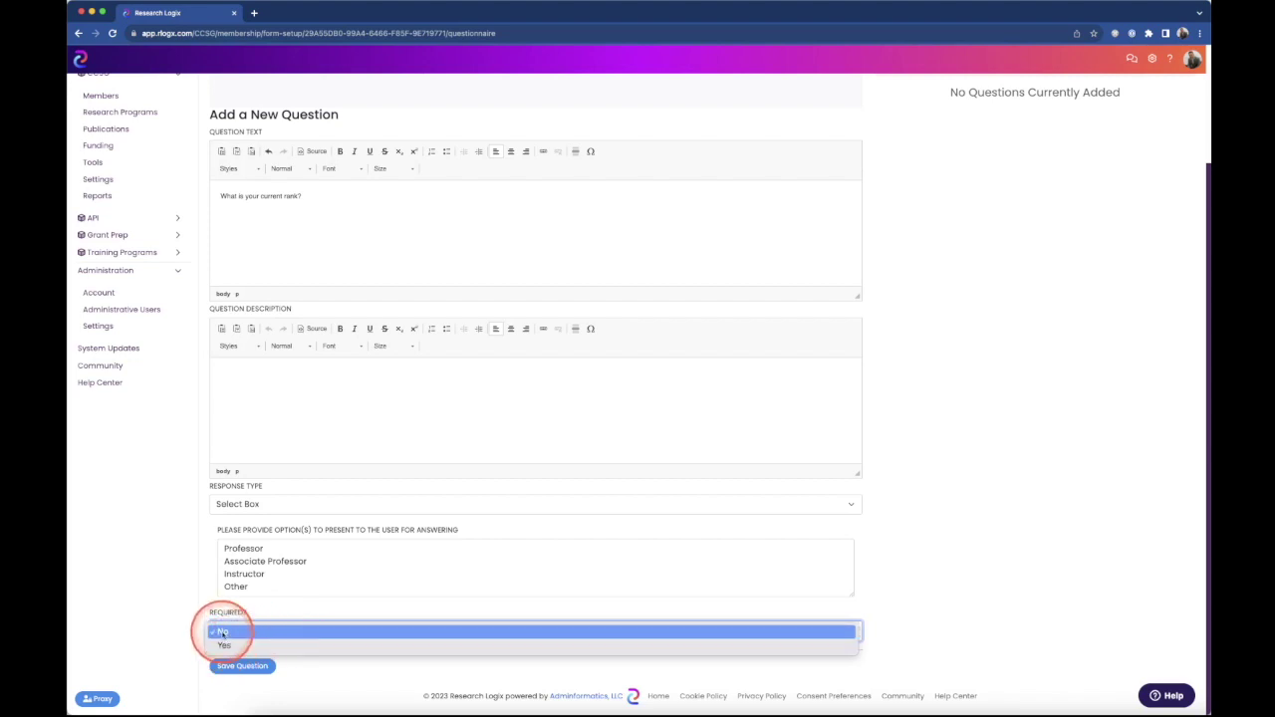
click(221, 645)
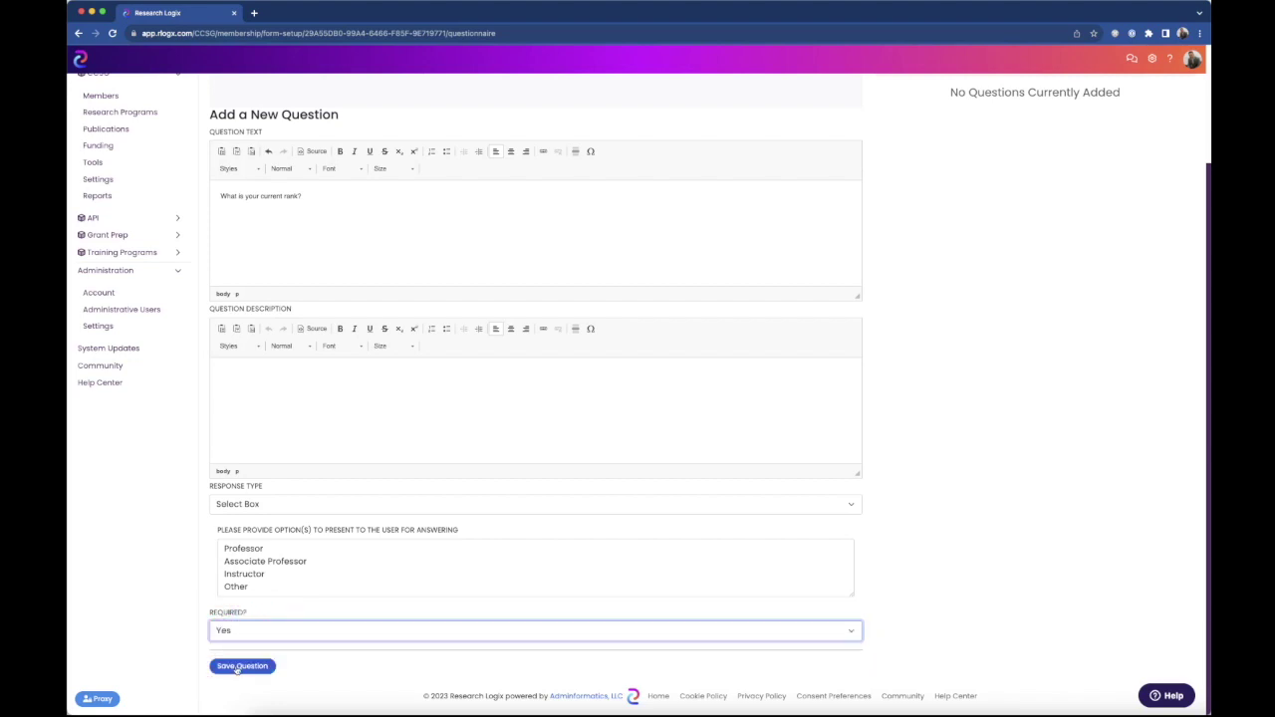
click(243, 668)
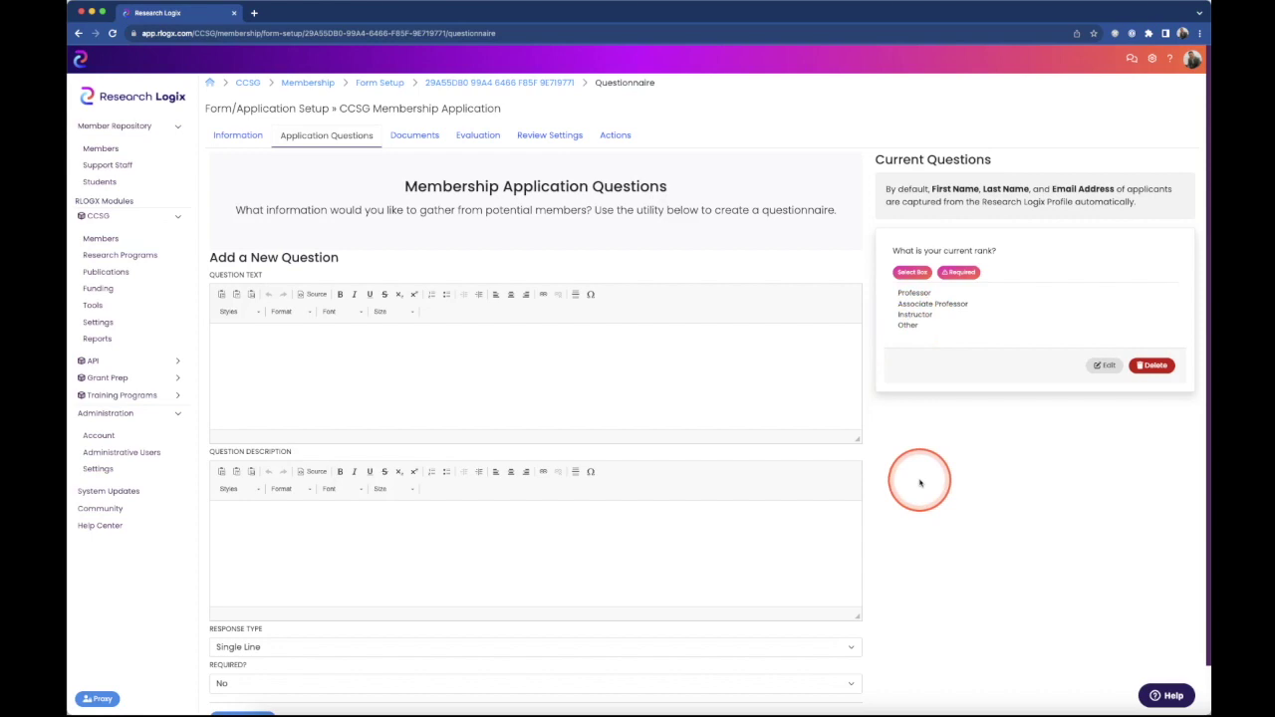
- Re-save the rank question unchanged from its Update Question dialog
click(1104, 366)
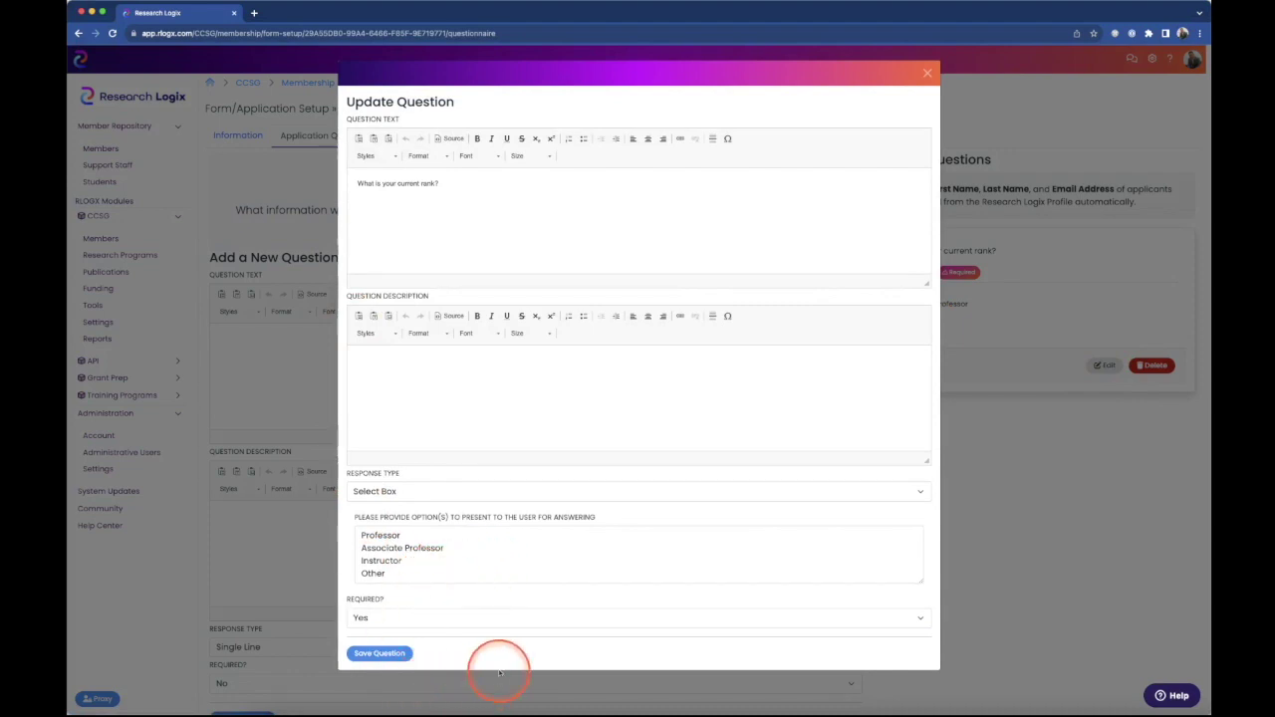
click(381, 654)
scroll(1011, 515, down, 1)
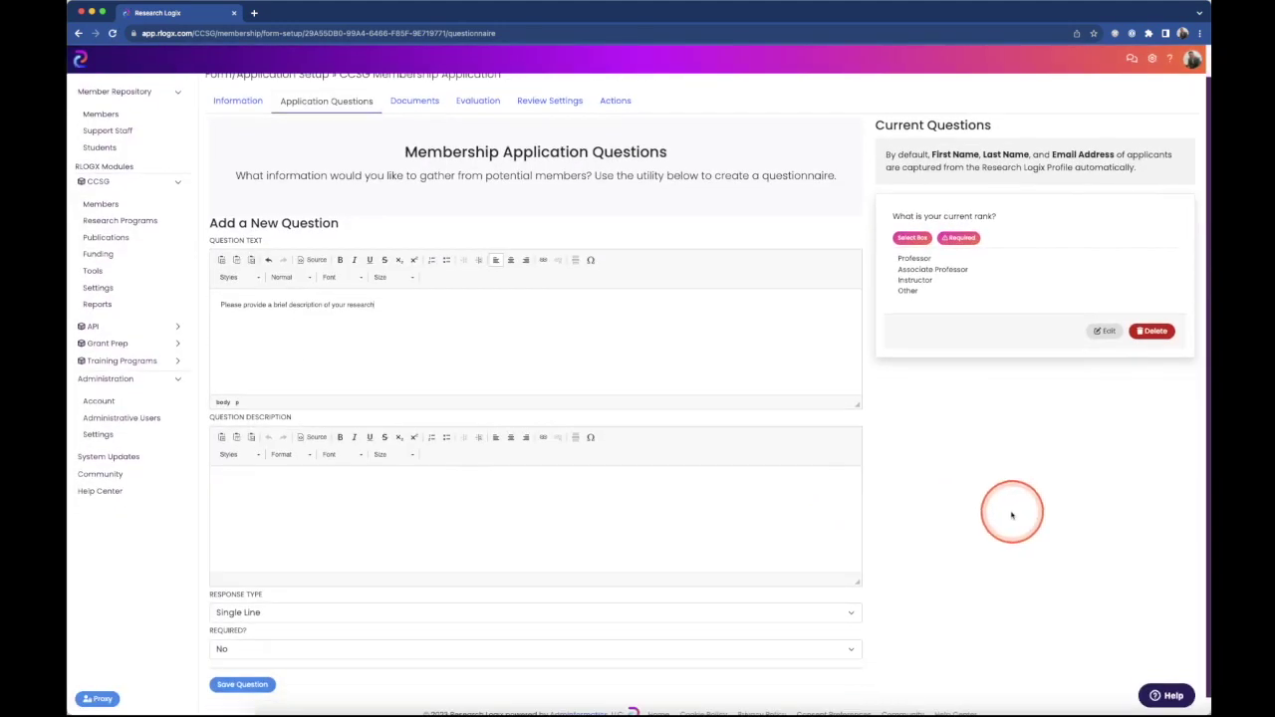
- Set the research description question's response type to Editor (WYSIWYG) and save it
click(274, 613)
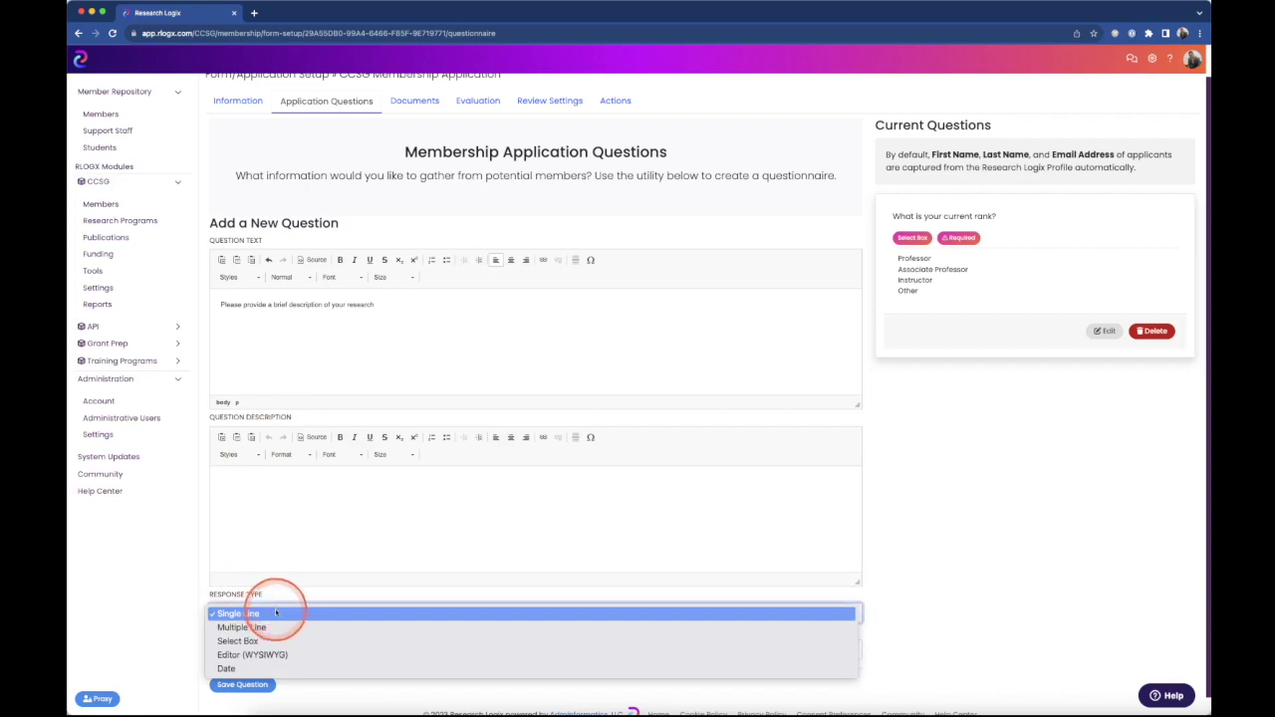
click(249, 655)
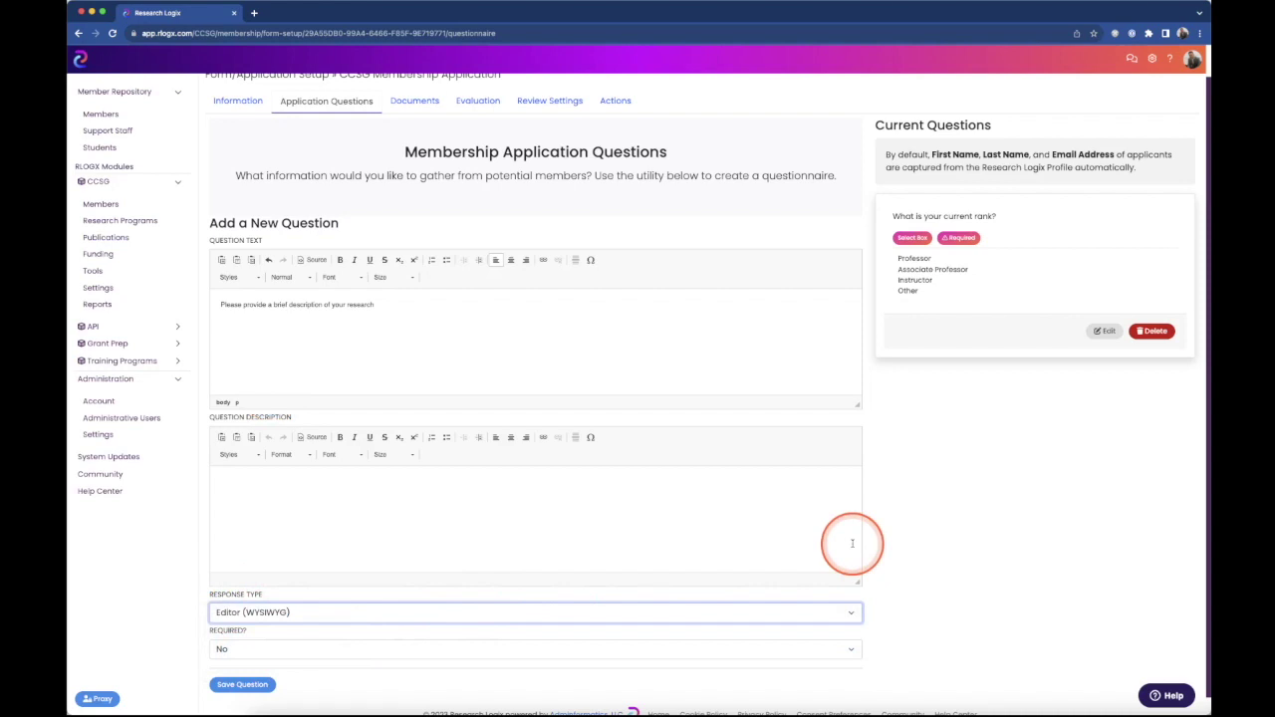
click(242, 685)
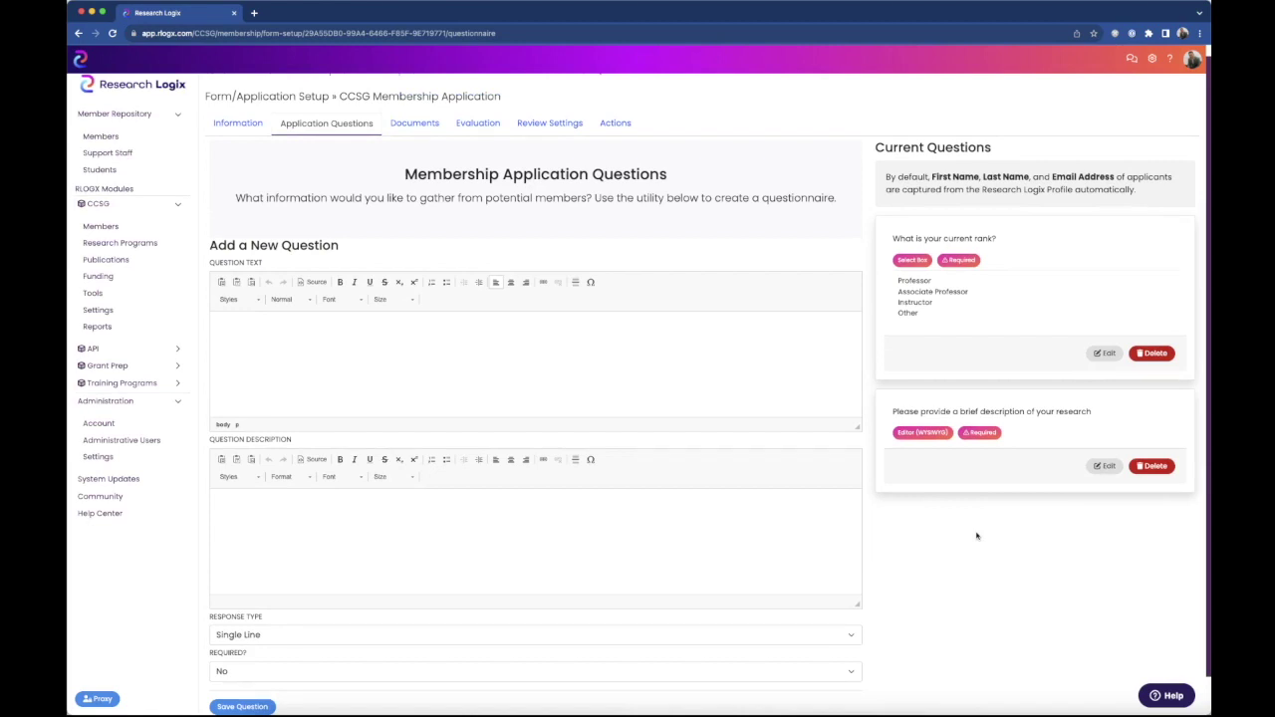
- On the Documents page, save a required 'NIH Biosketch' request described as a current biosketch for review
click(415, 124)
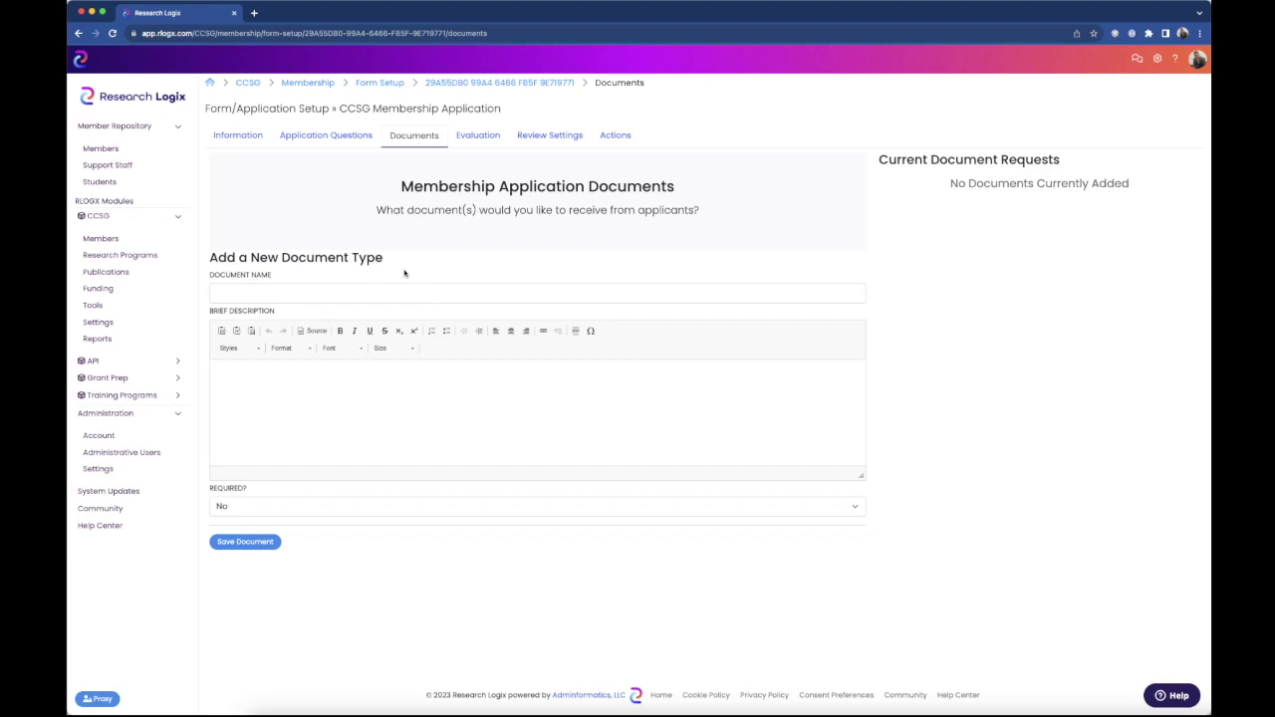
click(217, 292)
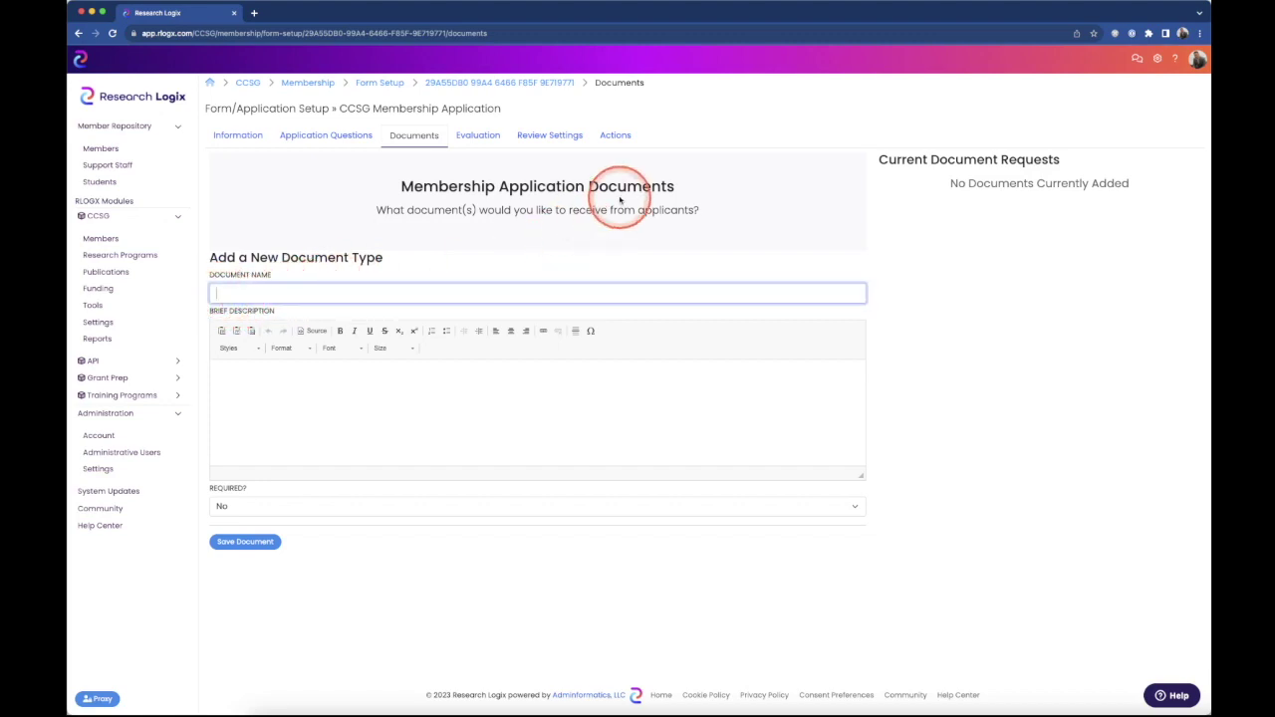
text(NIH Biosketch)
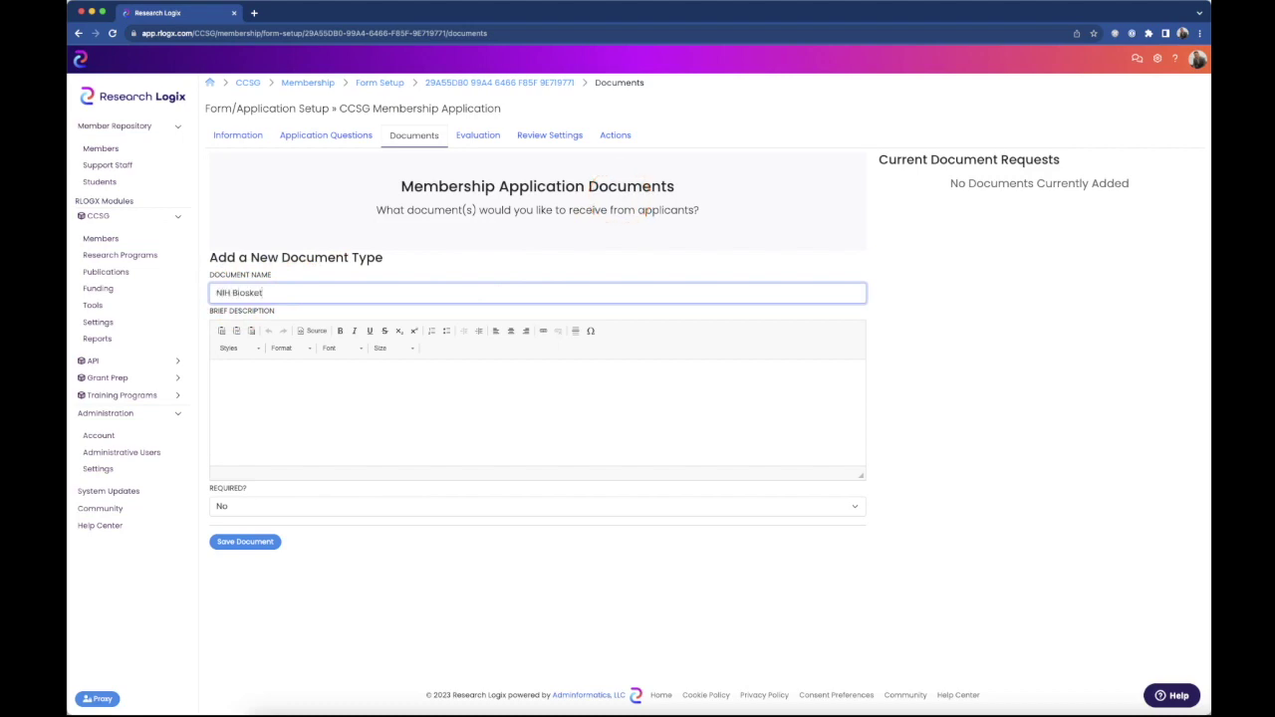
click(313, 395)
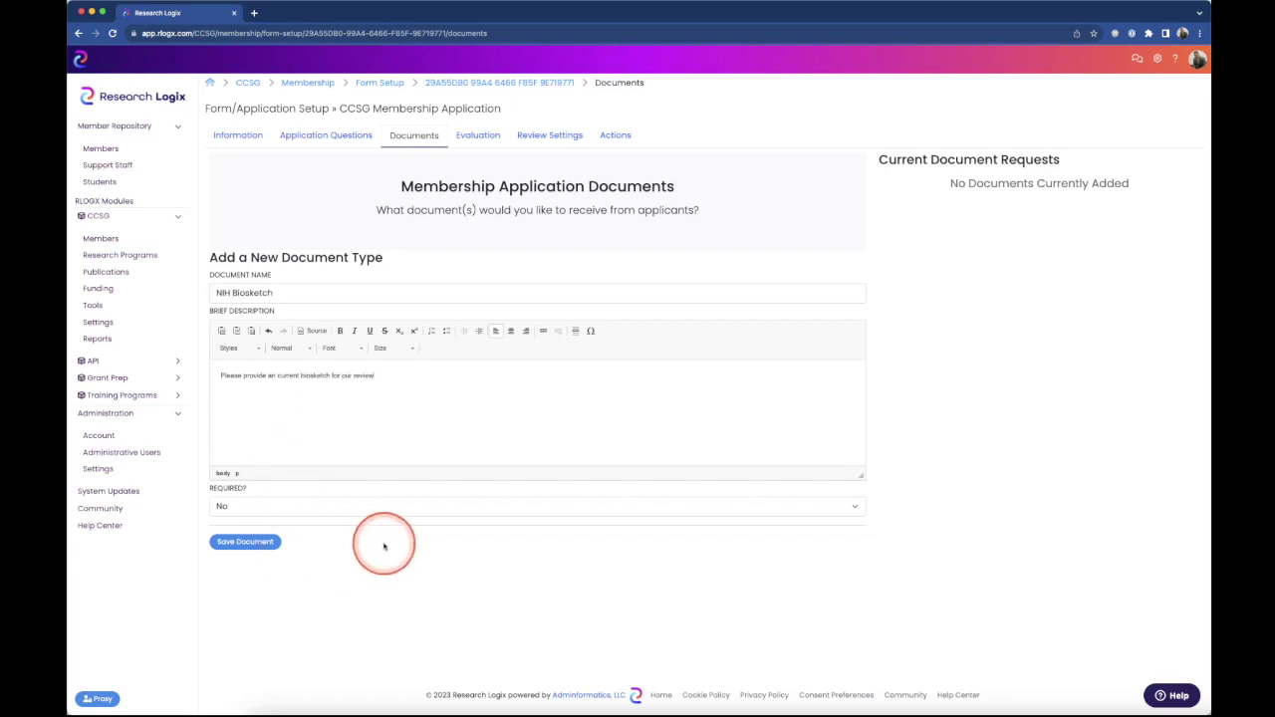
click(290, 508)
click(228, 520)
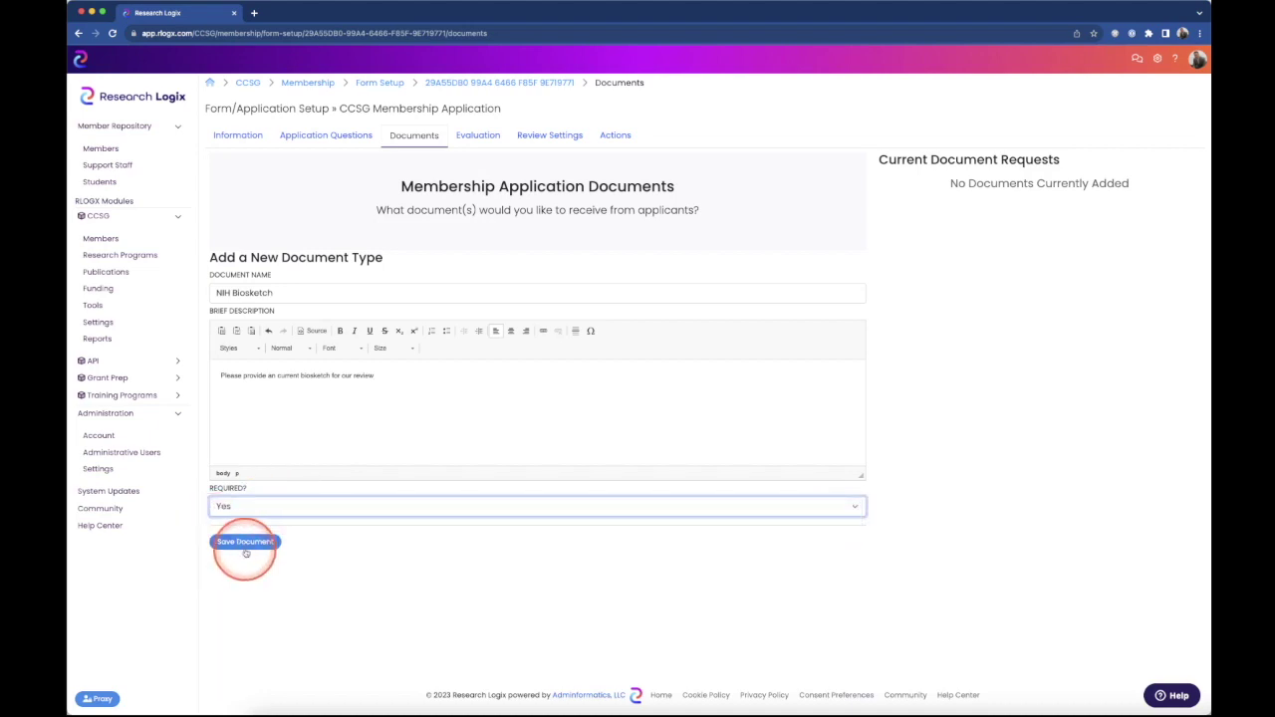
click(248, 544)
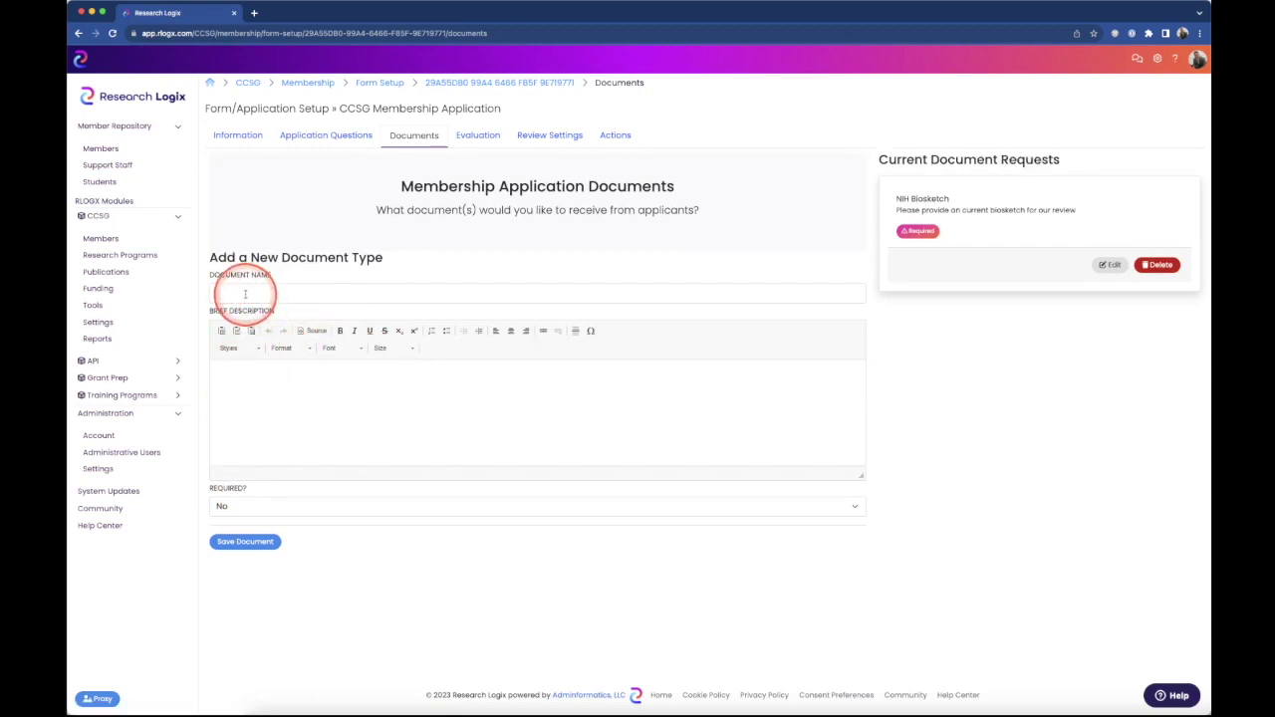
- Save an optional 'Research Summary Statement' request asking applicants to elaborate on current research goals
click(245, 294)
text(Research Summary St)
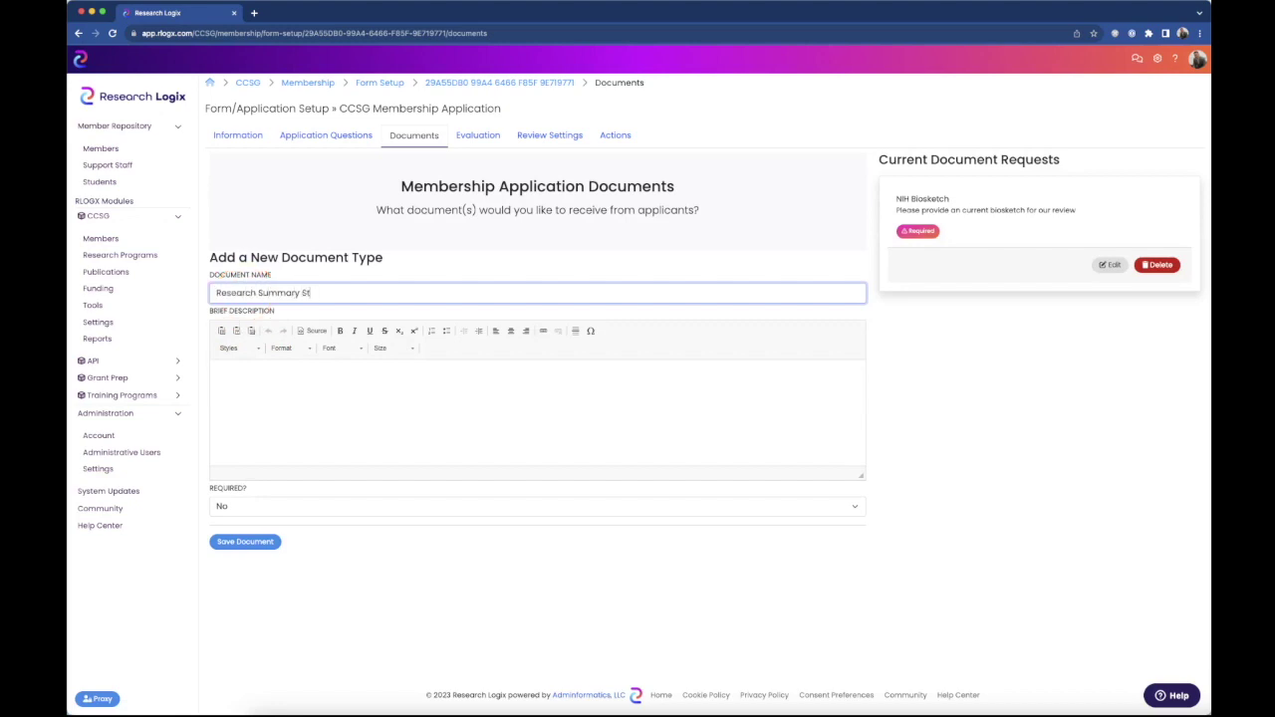
text(atement)
click(276, 414)
text(Please elaborate on your current research goals)
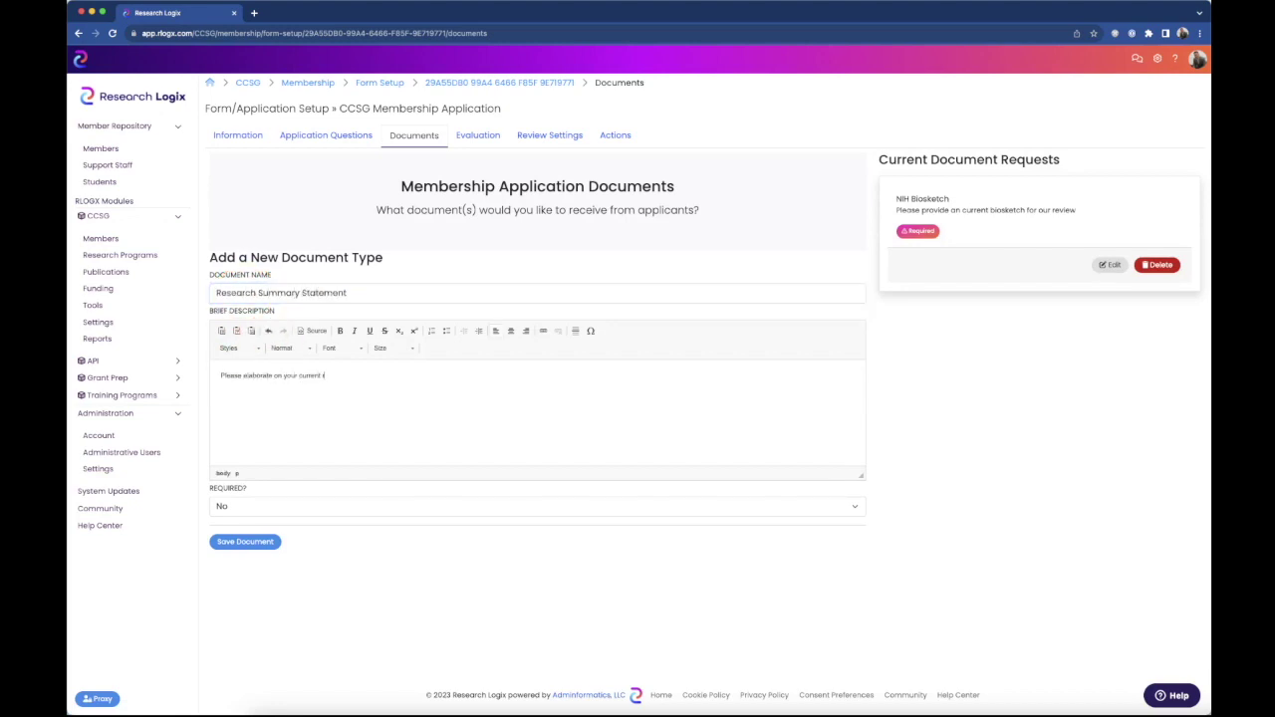
click(237, 544)
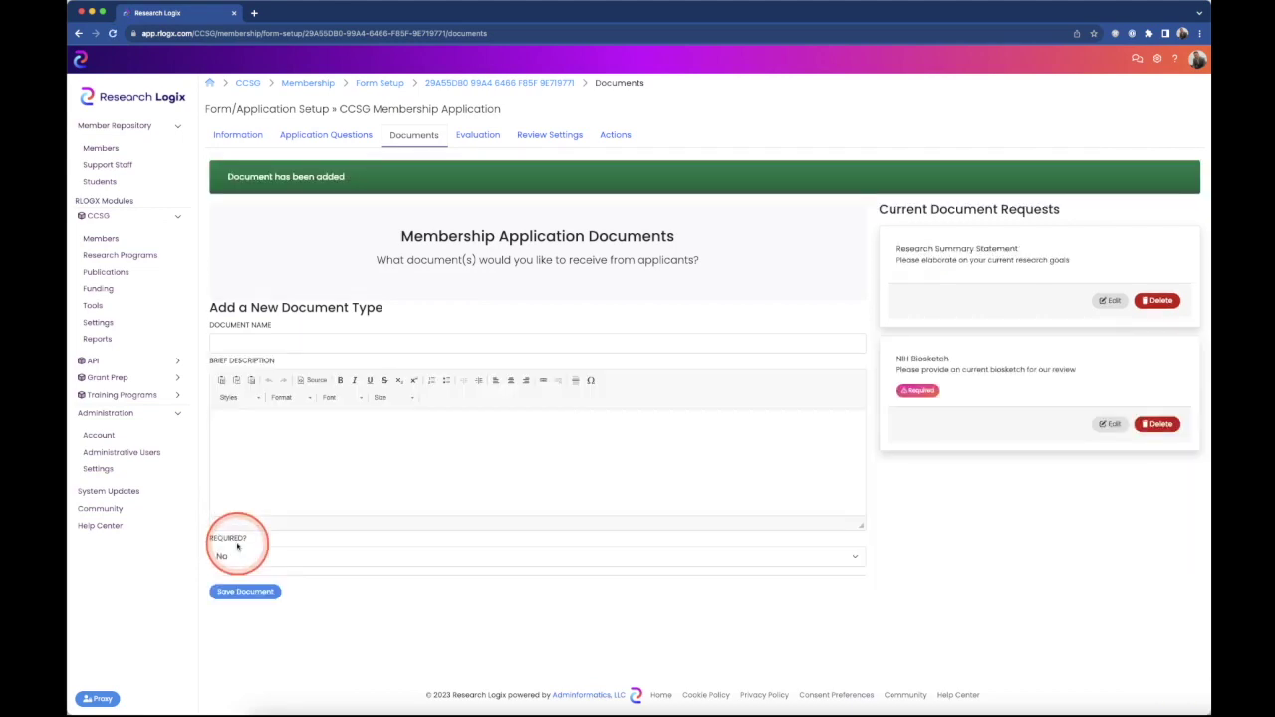
click(239, 320)
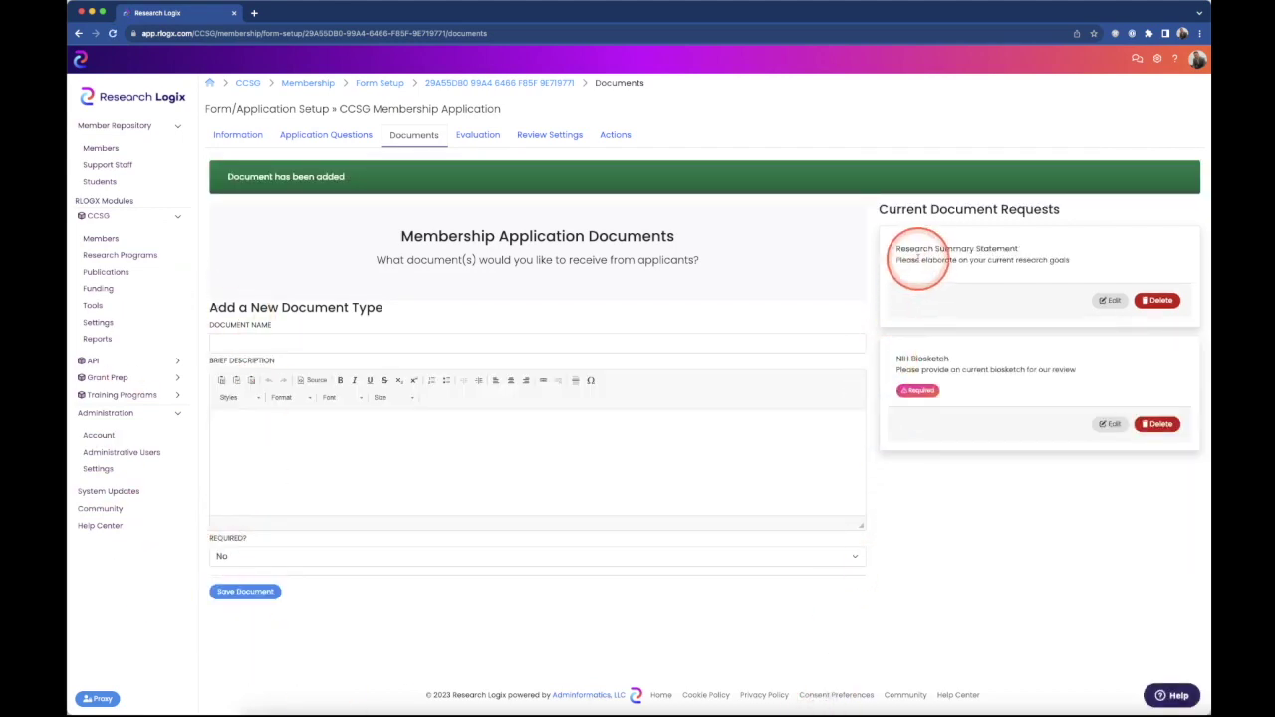